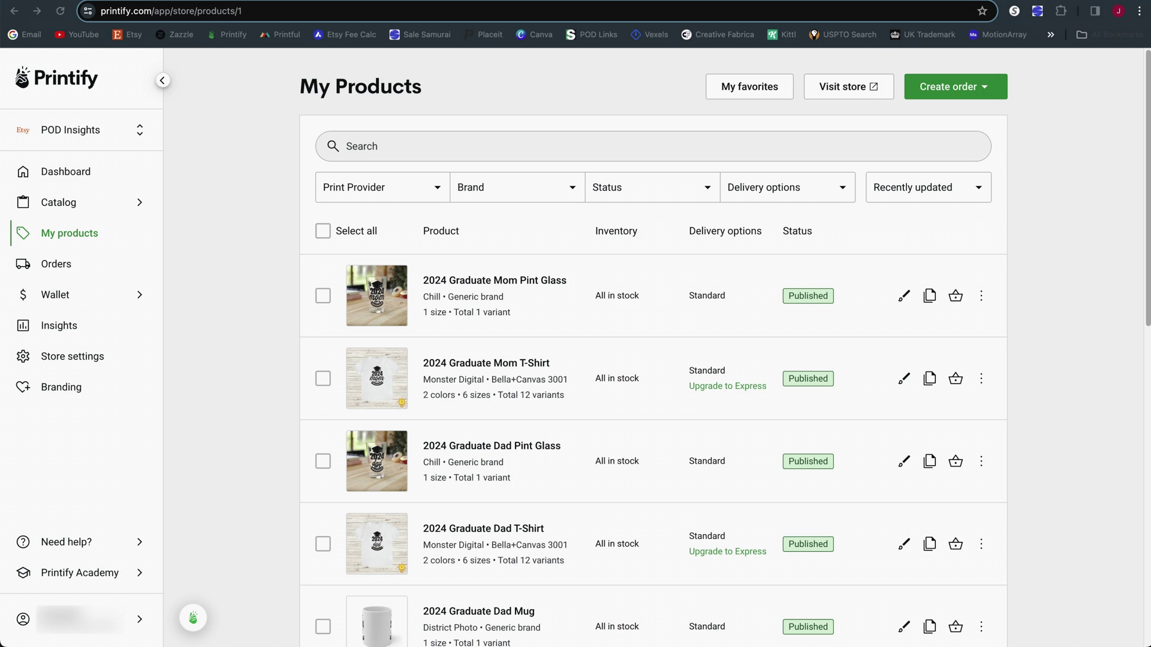
Review the store's 2024 Graduate Mom and Dad listings, refresh them, then show the Catalog categories.
{"action": "scroll", "coordinate": [793, 295], "scroll_direction": "down", "scroll_amount": 5}
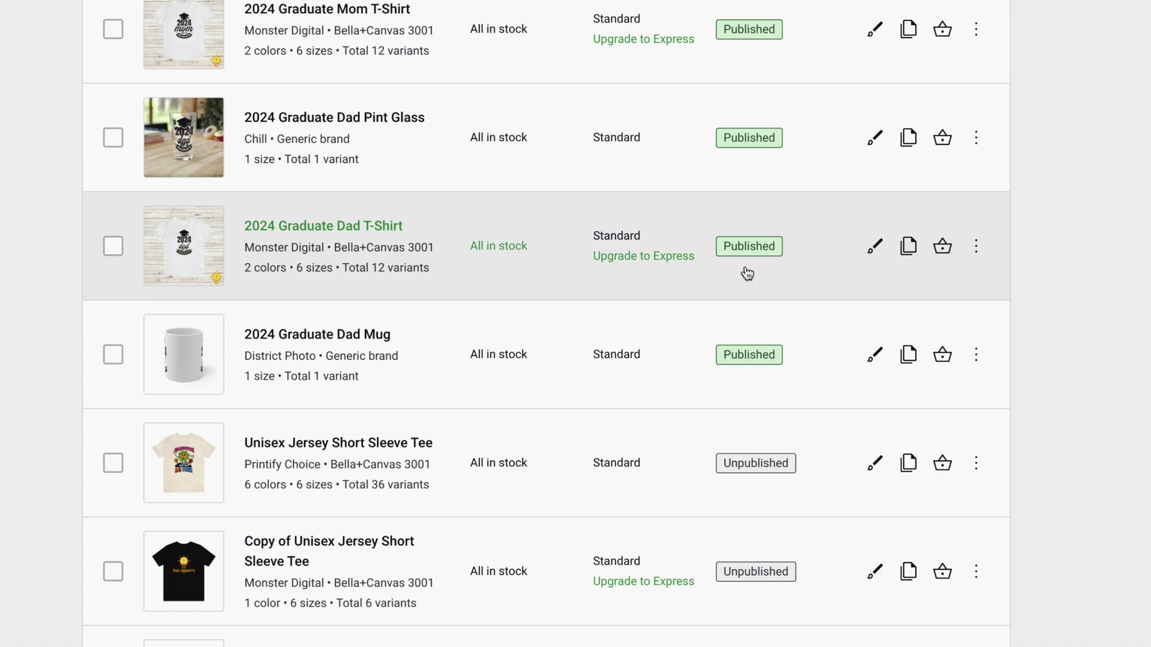
{"action": "left_click", "coordinate": [880, 249]}
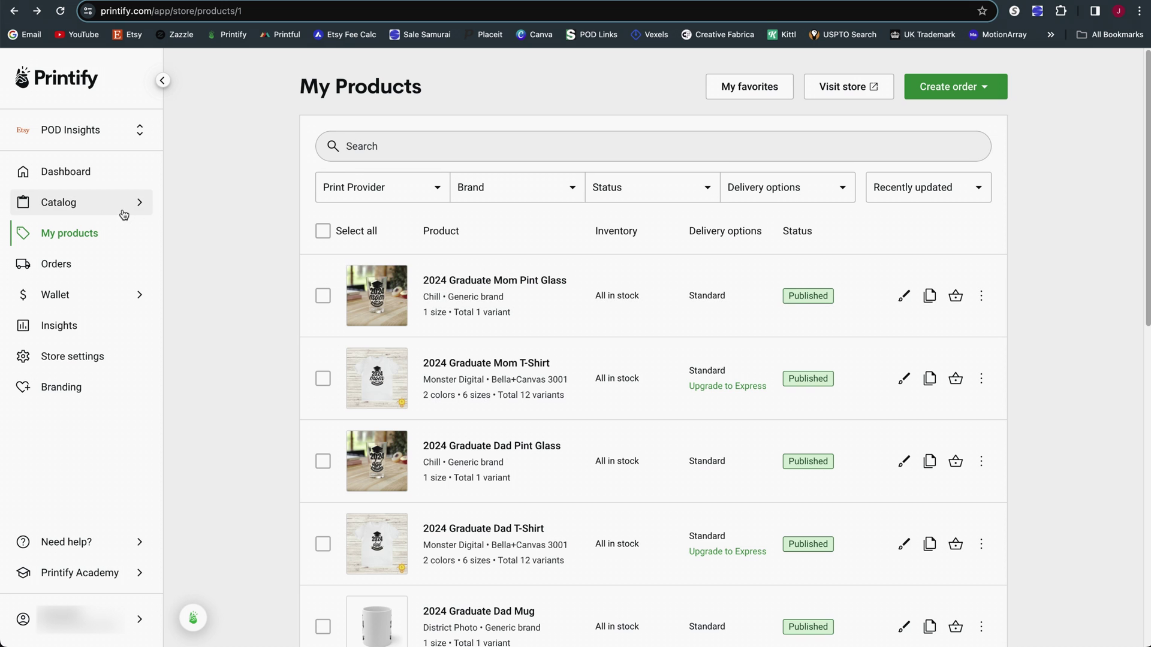
{"action": "left_click", "coordinate": [107, 212]}
Choose Men's Clothing > T-shirts > Unisex Jersey Short Sleeve Tee and start designing with Monster Digital.
{"action": "left_click", "coordinate": [259, 212]}
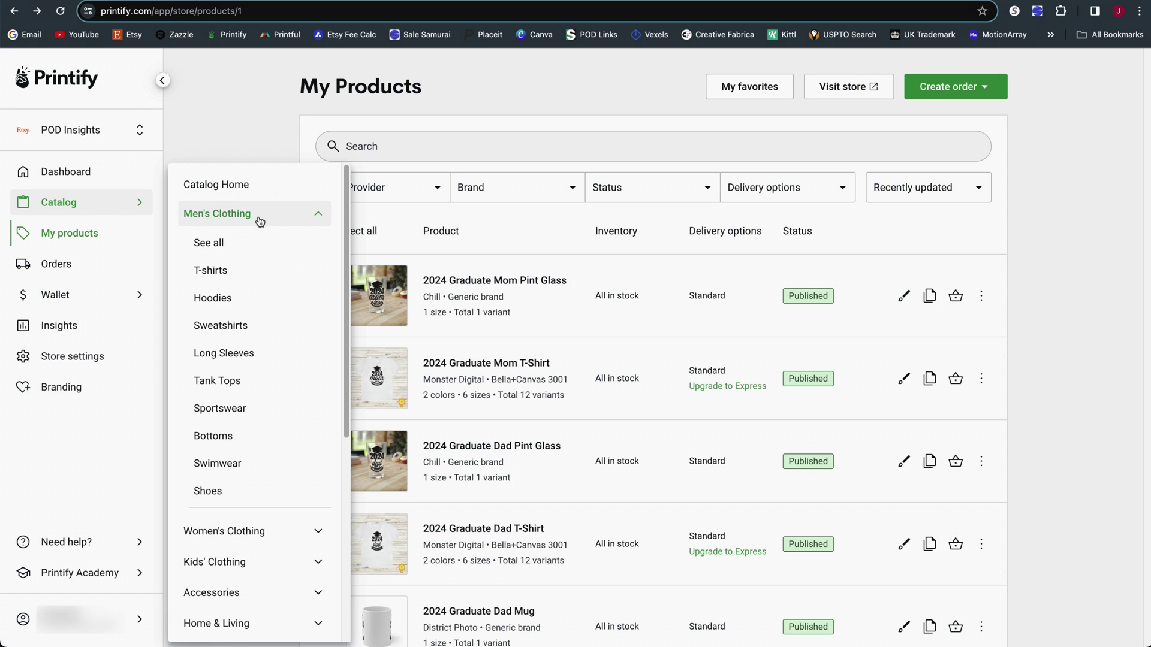
{"action": "left_click", "coordinate": [232, 268]}
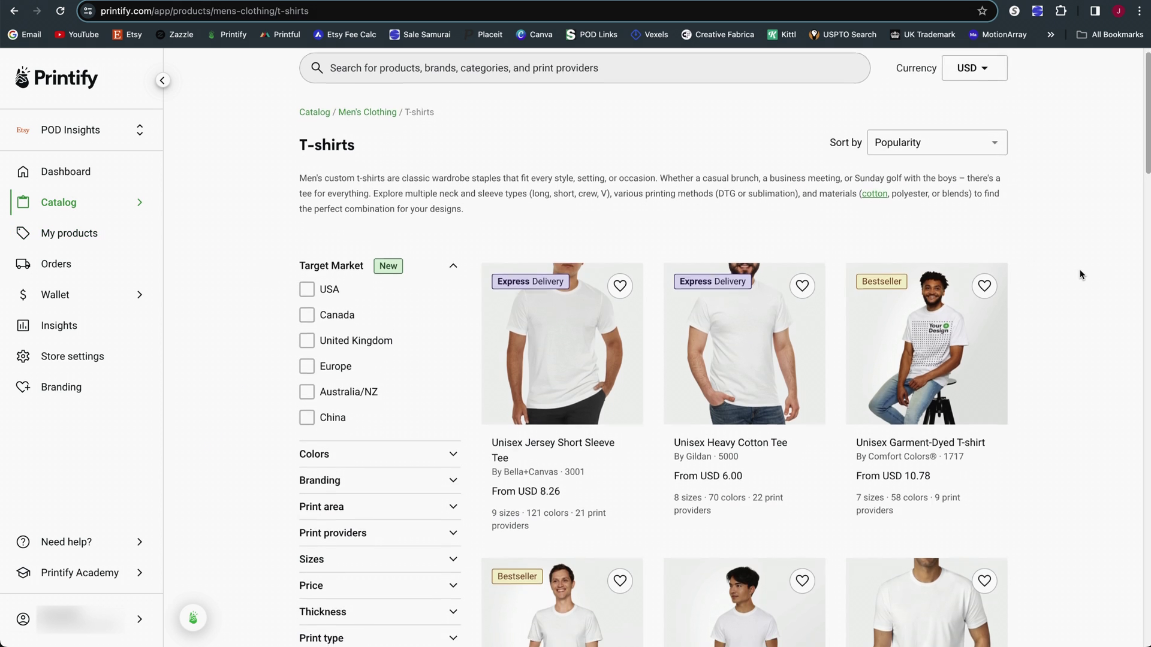
{"action": "scroll", "coordinate": [1079, 273], "scroll_direction": "down", "scroll_amount": 3}
{"action": "left_click", "coordinate": [593, 233]}
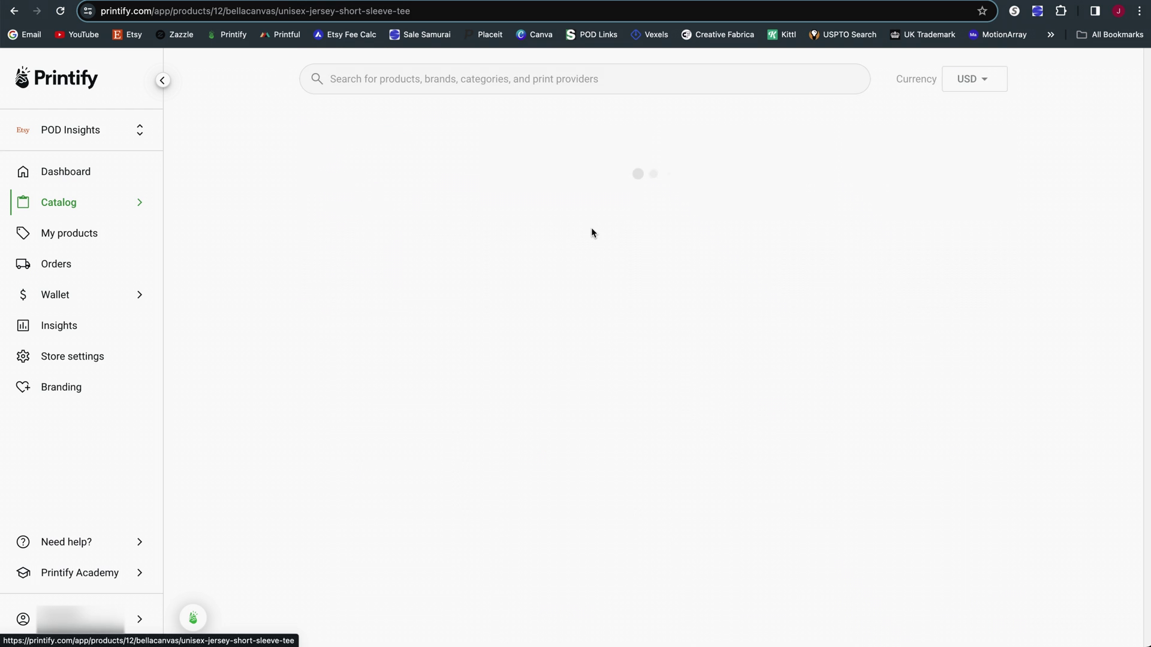
{"action": "scroll", "coordinate": [761, 268], "scroll_direction": "down", "scroll_amount": 5}
{"action": "scroll", "coordinate": [760, 270], "scroll_direction": "down", "scroll_amount": 10}
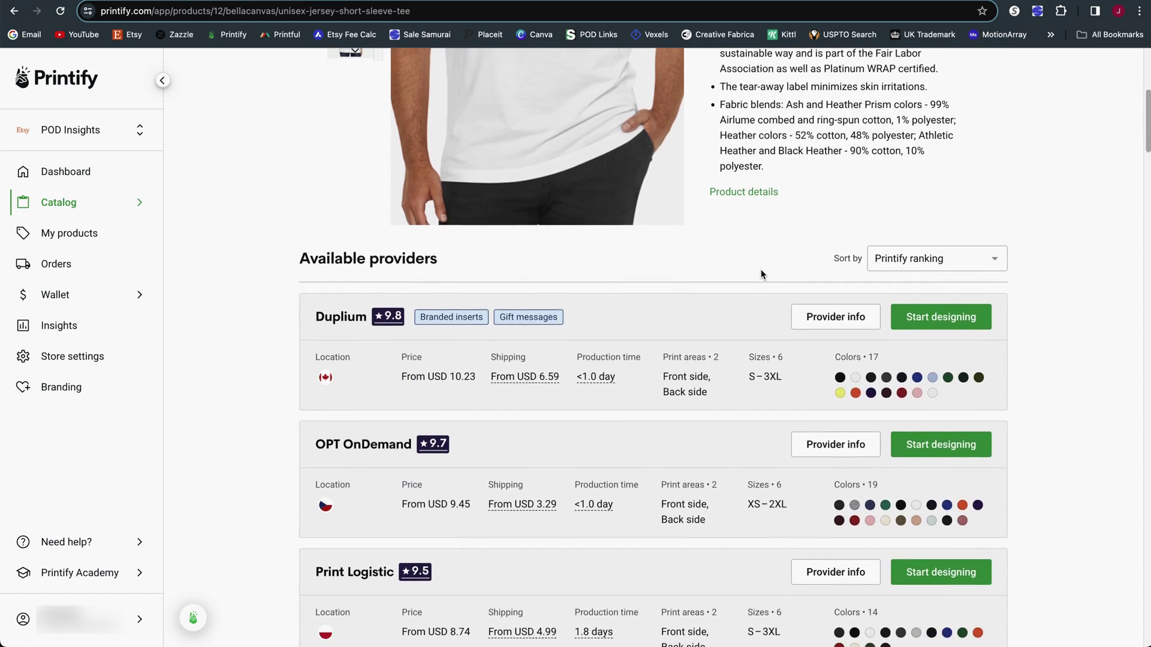
{"action": "left_click", "coordinate": [926, 271]}
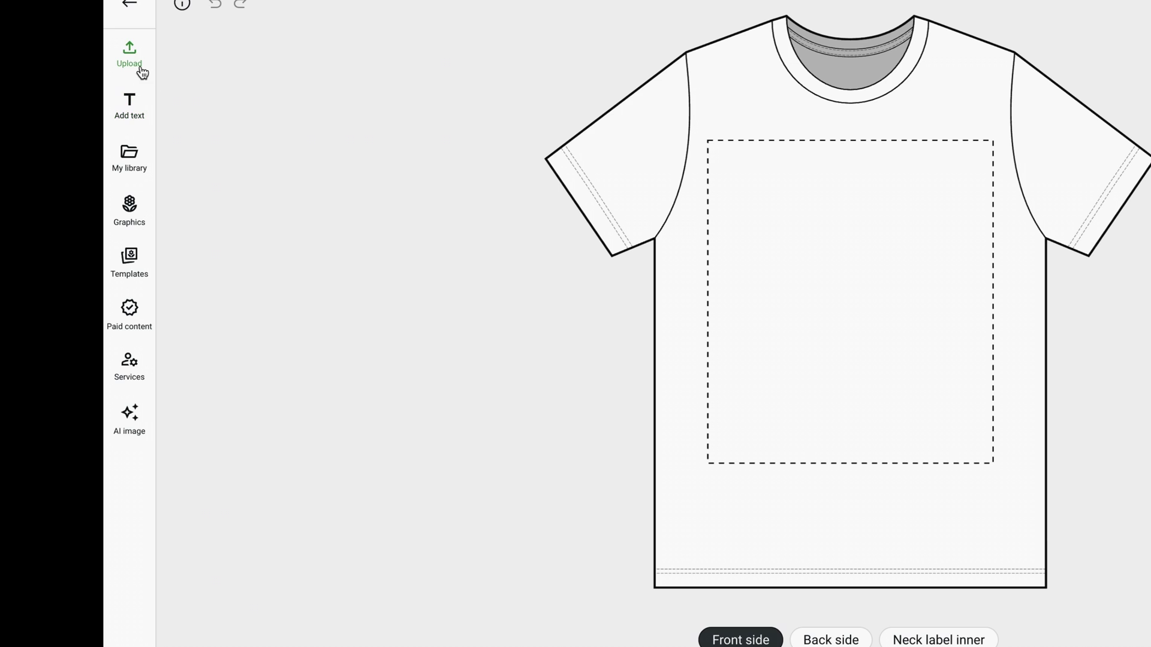
Look through Add text, Graphics, Templates, Paid content and Services, ending in the AI image generator.
{"action": "left_click", "coordinate": [143, 116]}
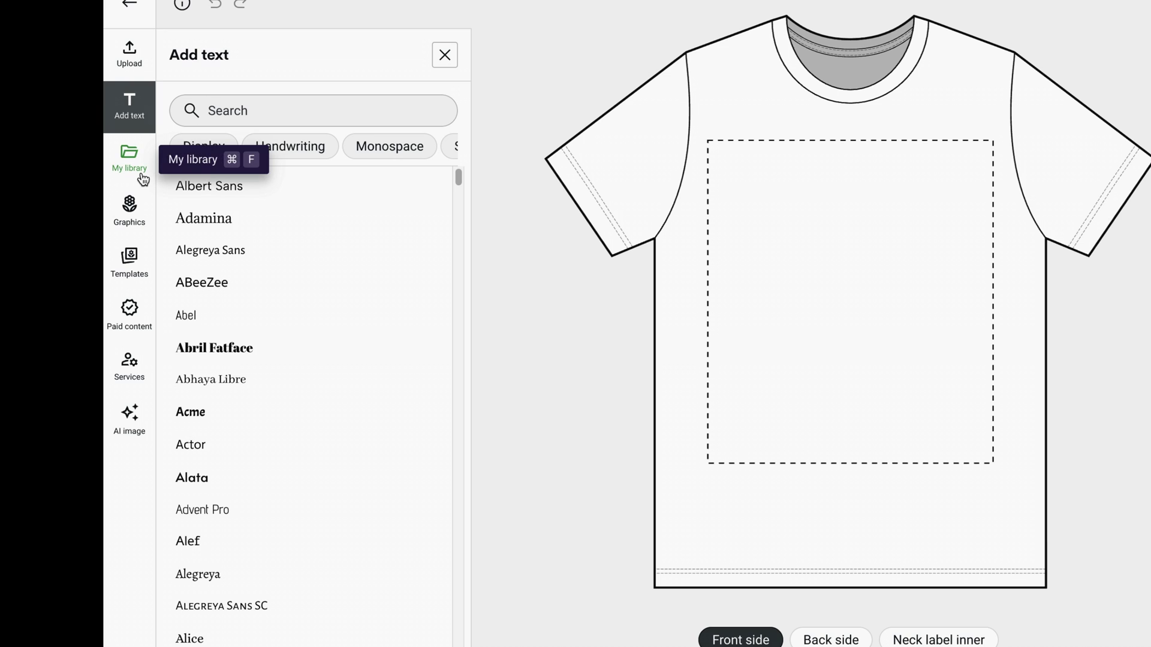
{"action": "left_click", "coordinate": [142, 222]}
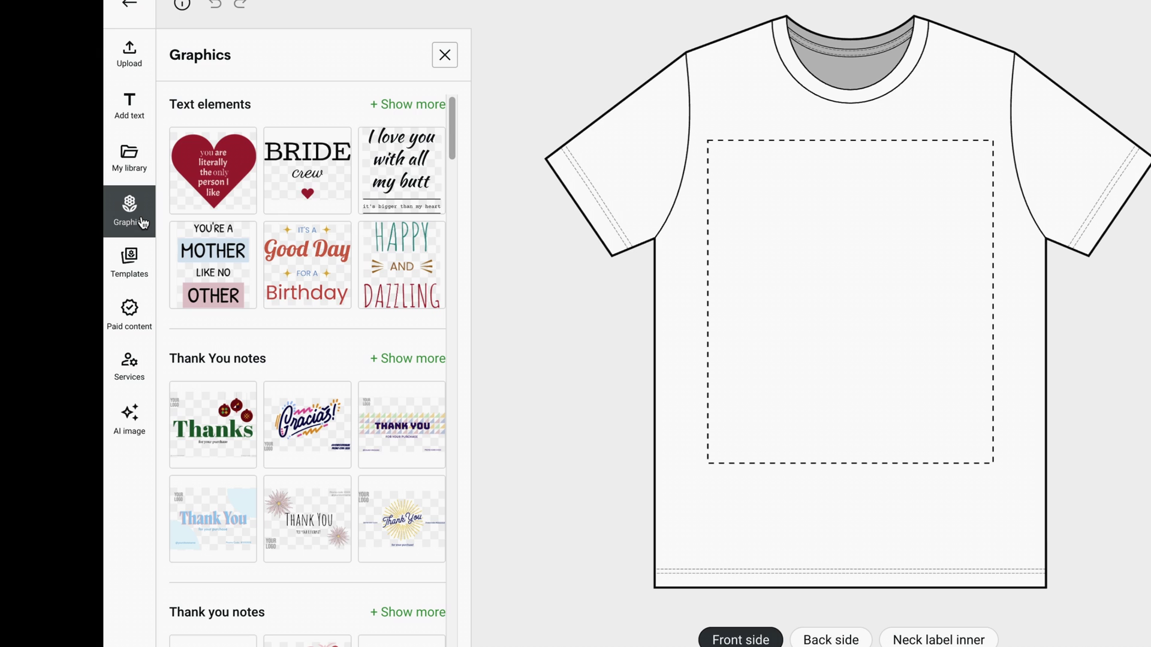
{"action": "left_click", "coordinate": [146, 277]}
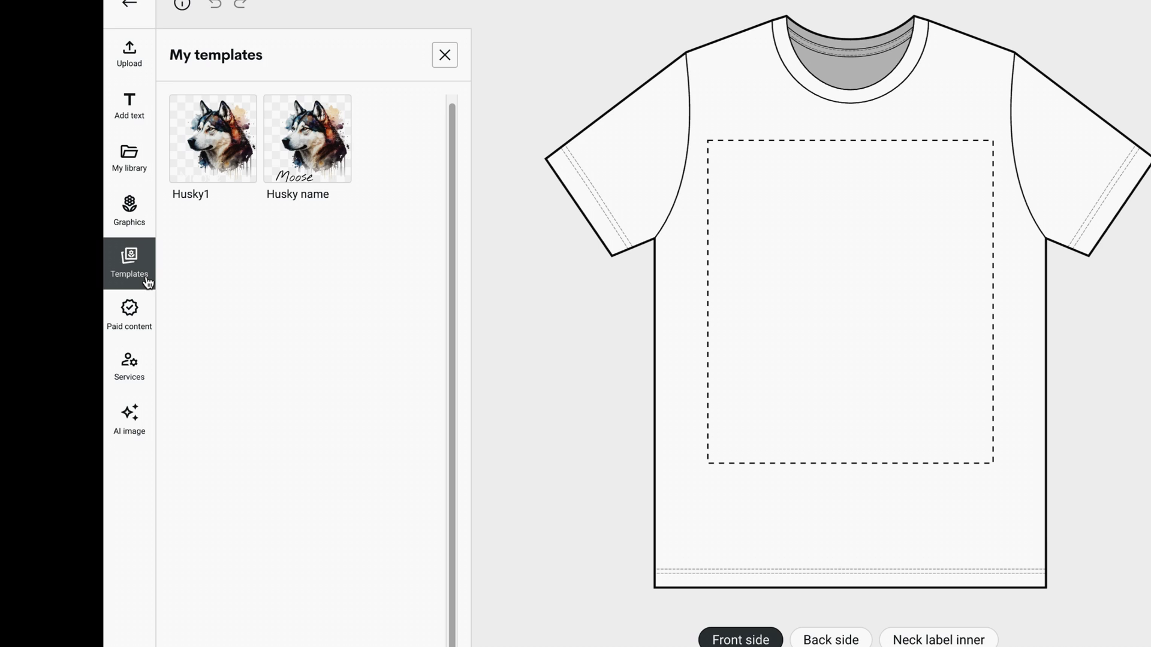
{"action": "left_click", "coordinate": [142, 324]}
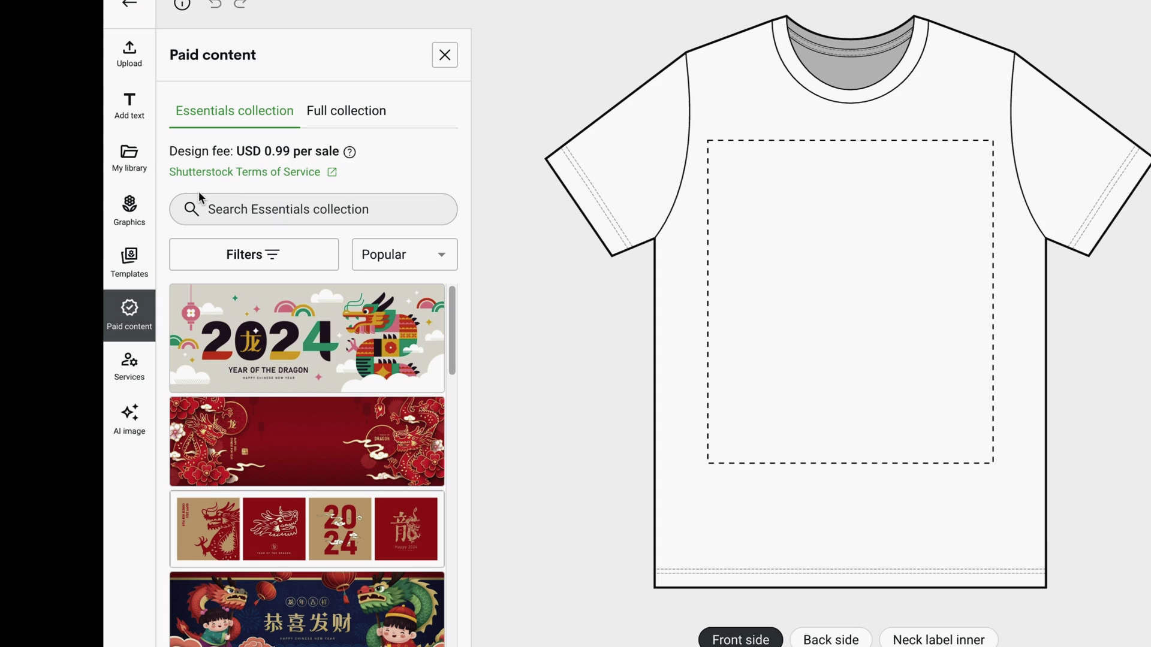
{"action": "left_click", "coordinate": [130, 367]}
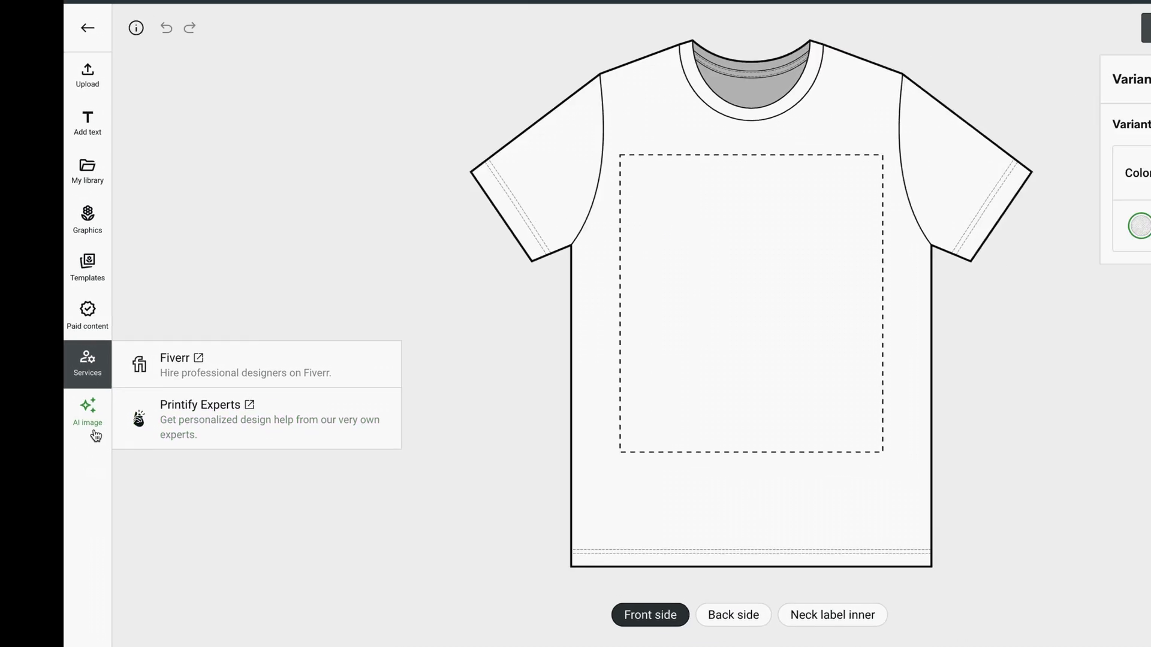
{"action": "left_click", "coordinate": [129, 419]}
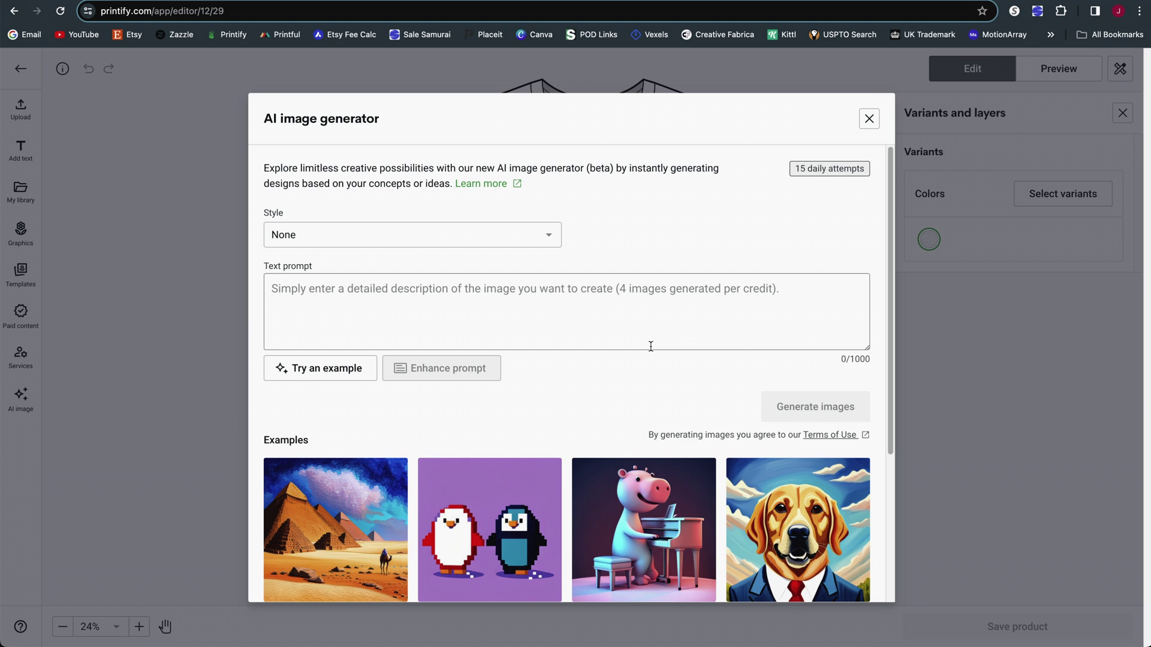
Keep style None, reload an earlier sunflower generation from History, and place one retro sunflower on the front.
{"action": "left_click", "coordinate": [549, 235]}
{"action": "left_click", "coordinate": [605, 236]}
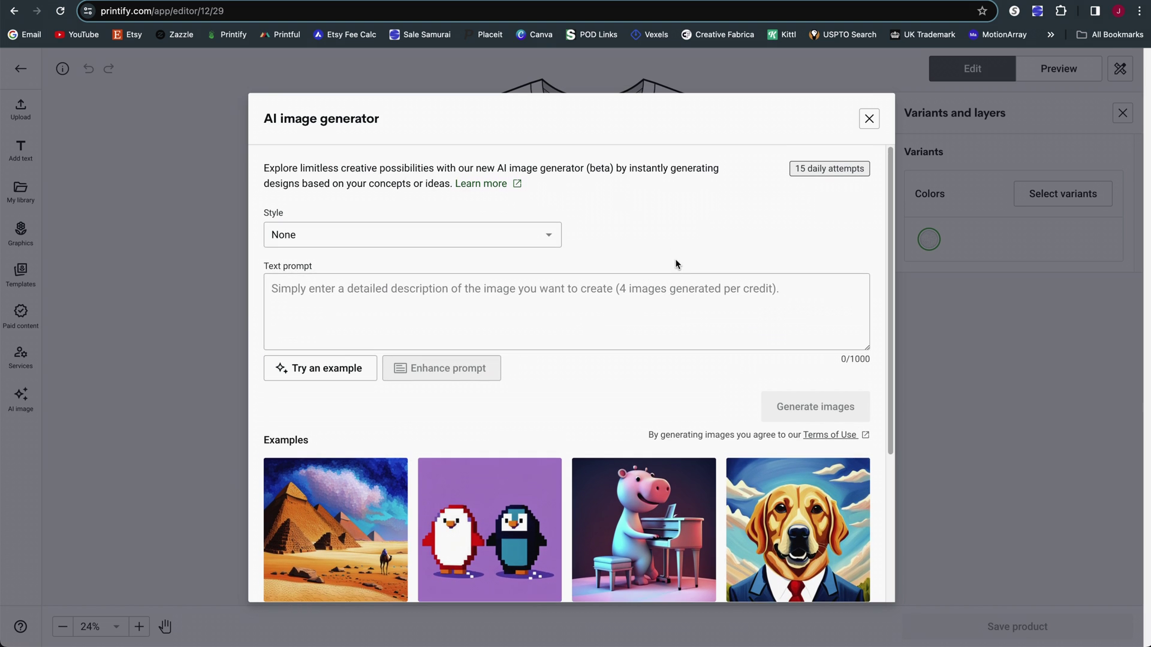
{"action": "mouse_move", "coordinate": [835, 172]}
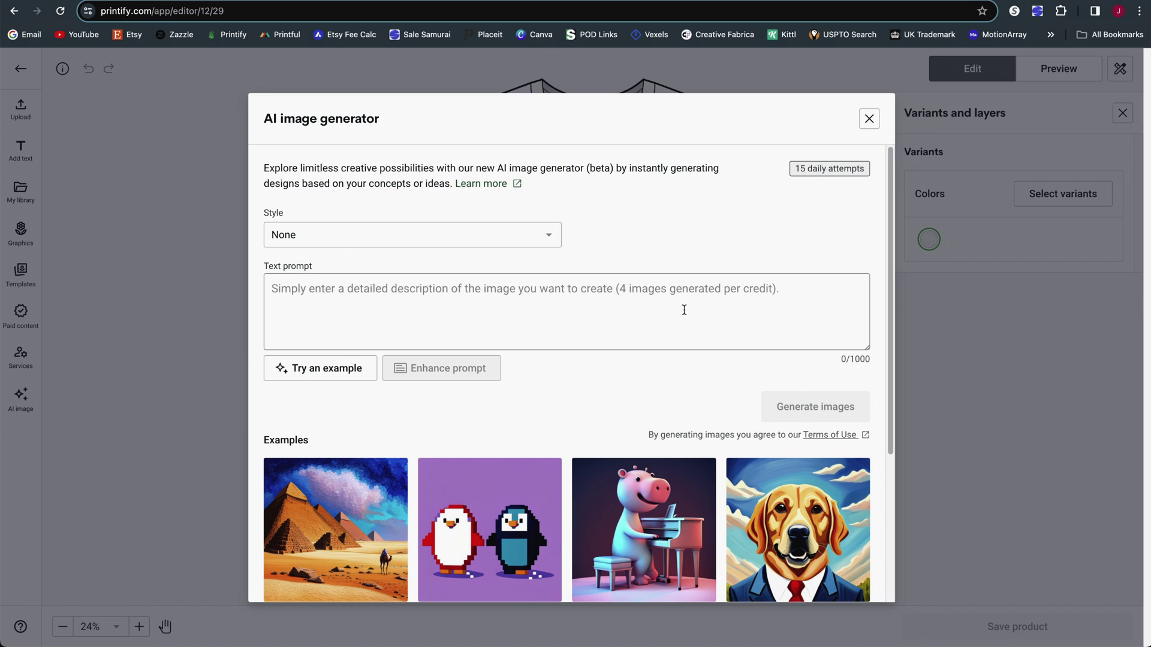
{"action": "scroll", "coordinate": [684, 310], "scroll_direction": "down", "scroll_amount": 1}
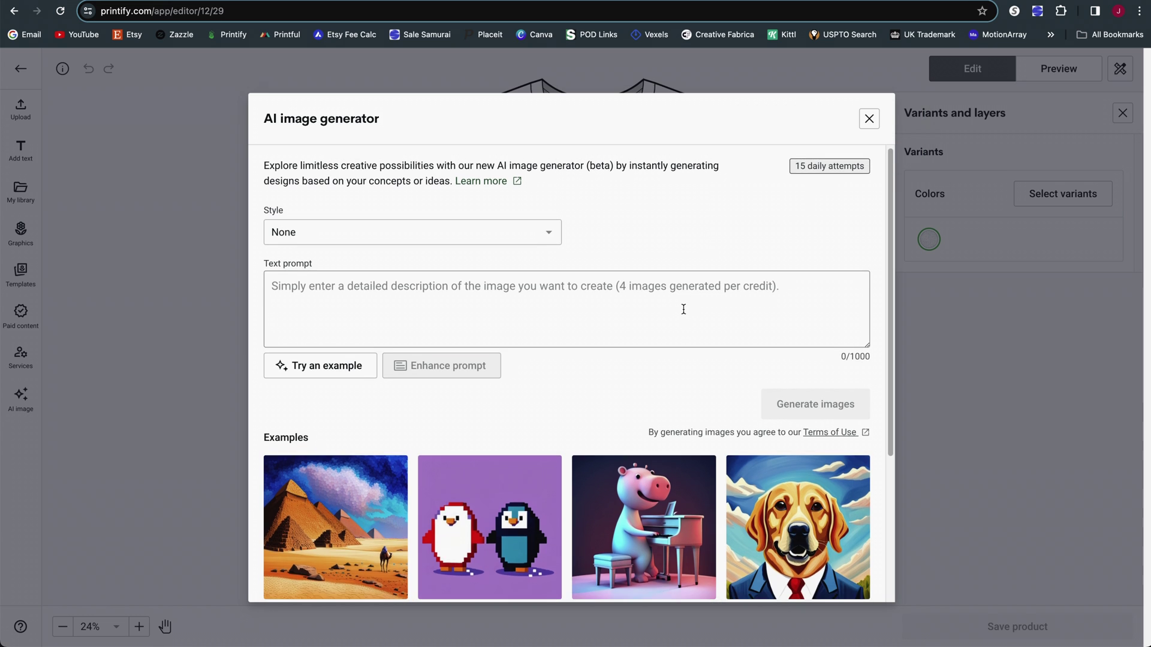
{"action": "scroll", "coordinate": [684, 309], "scroll_direction": "down", "scroll_amount": 5}
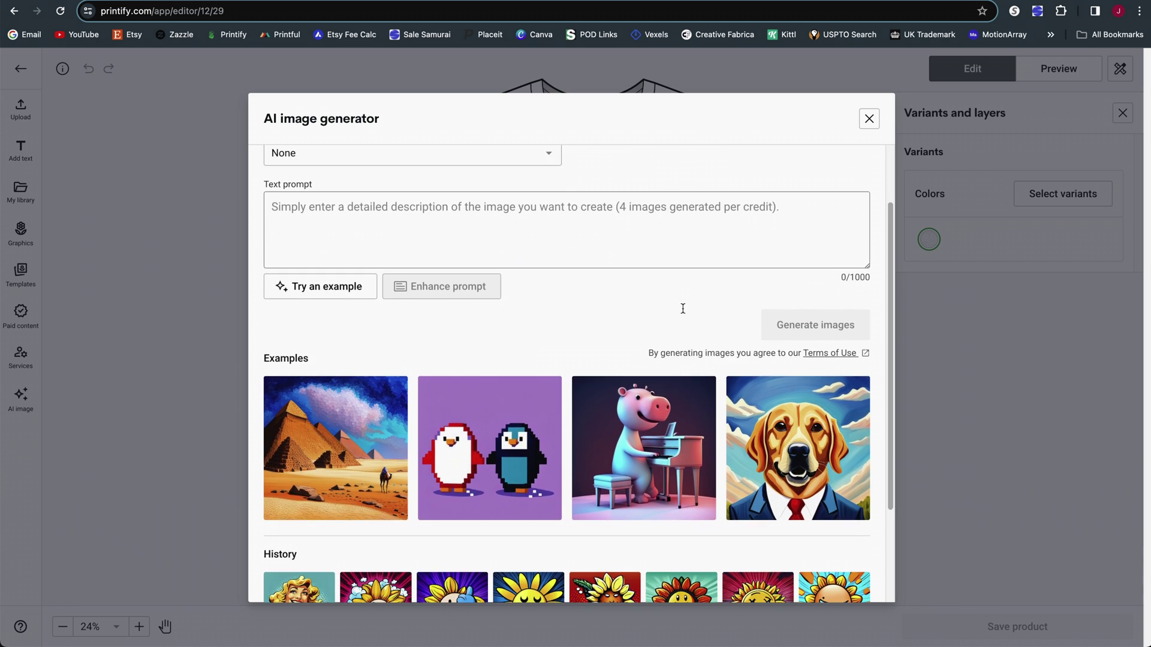
{"action": "mouse_move", "coordinate": [745, 335]}
{"action": "scroll", "coordinate": [833, 449], "scroll_direction": "down", "scroll_amount": 1}
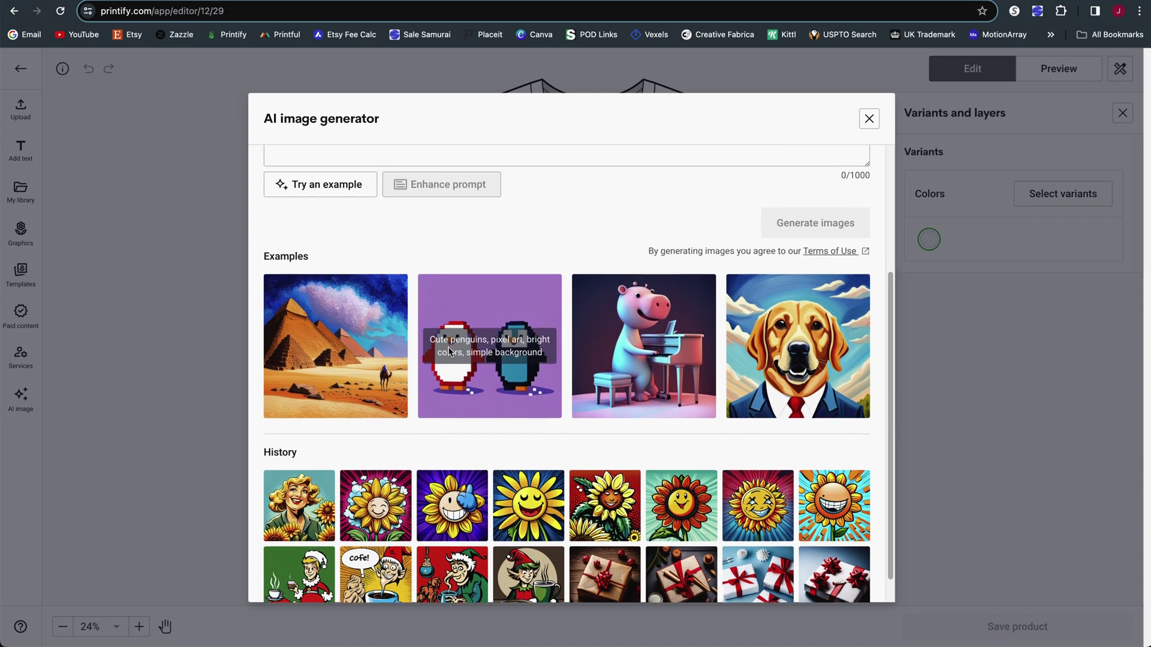
{"action": "scroll", "coordinate": [490, 336], "scroll_direction": "down", "scroll_amount": 1}
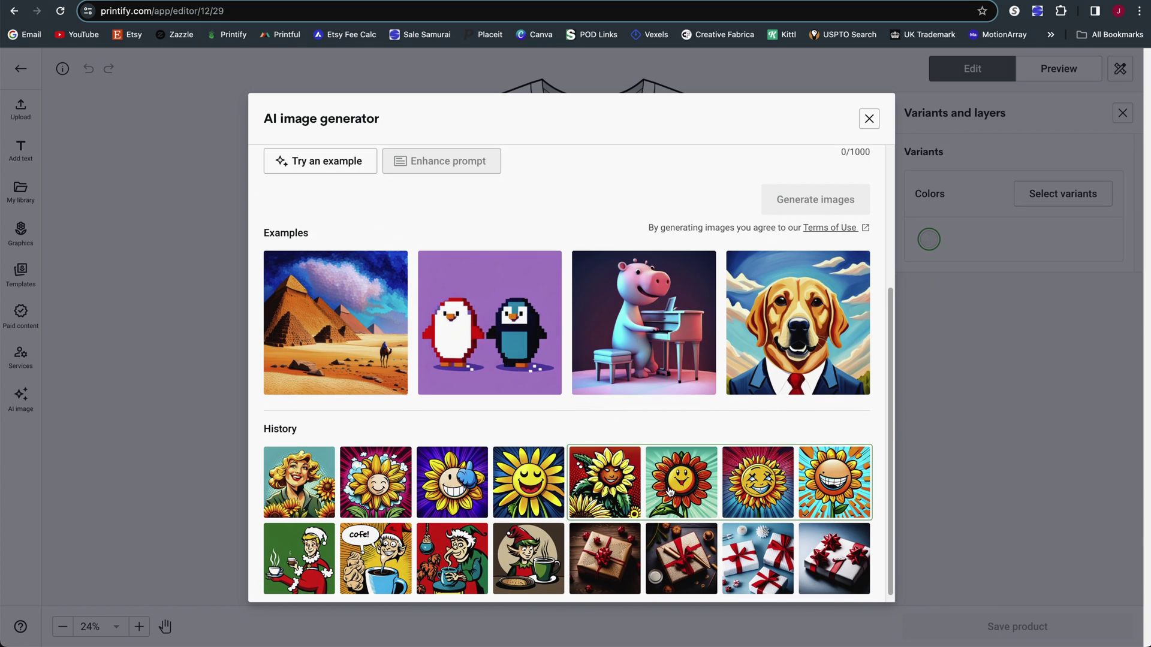
{"action": "left_click", "coordinate": [670, 492]}
{"action": "scroll", "coordinate": [495, 426], "scroll_direction": "down", "scroll_amount": 3}
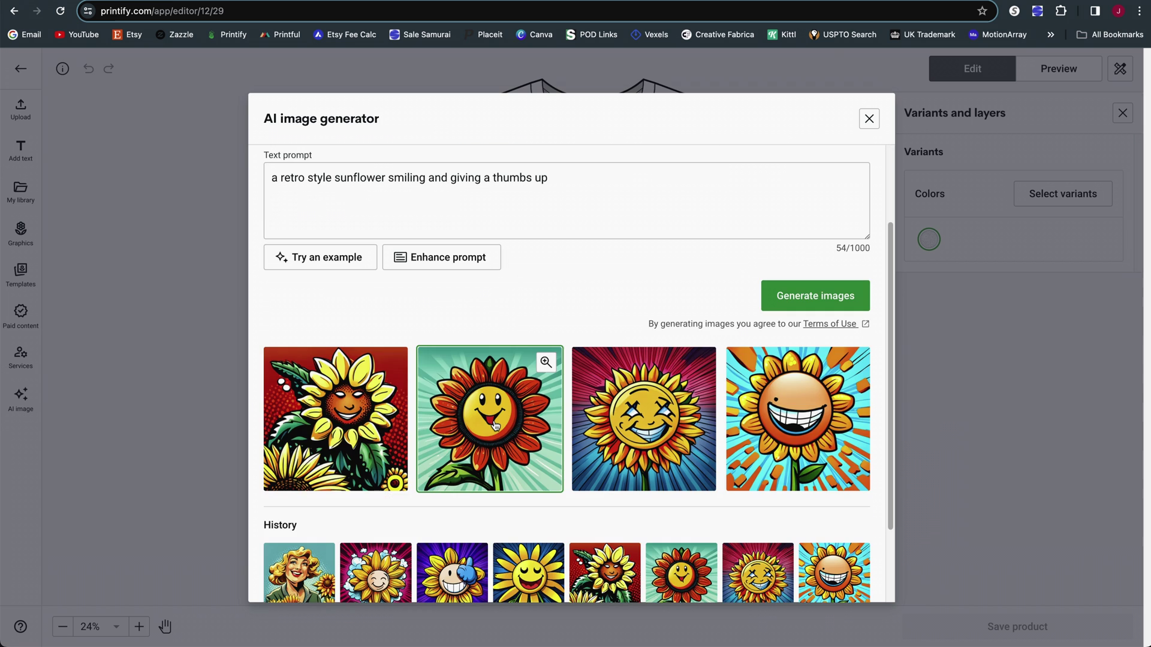
{"action": "left_click", "coordinate": [495, 425]}
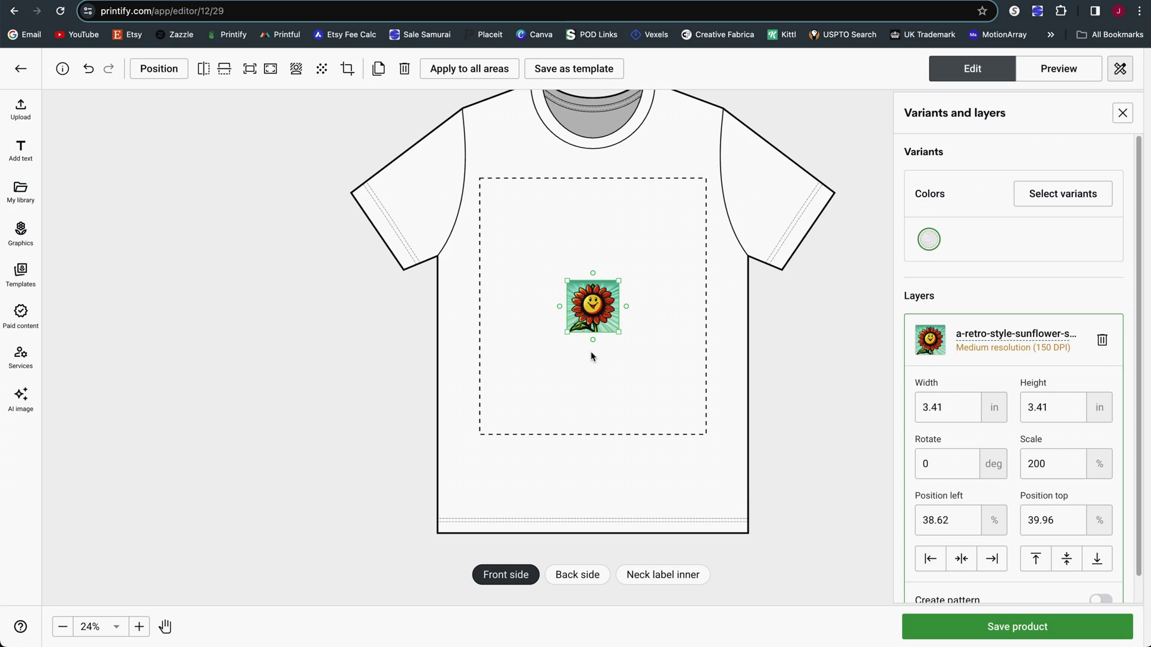
Scale the sunflower up to 10.5 × 10.5 in, preview it as a repeating pattern, then turn the pattern off.
{"action": "left_click_drag", "start_coordinate": [617, 338], "coordinate": [662, 352]}
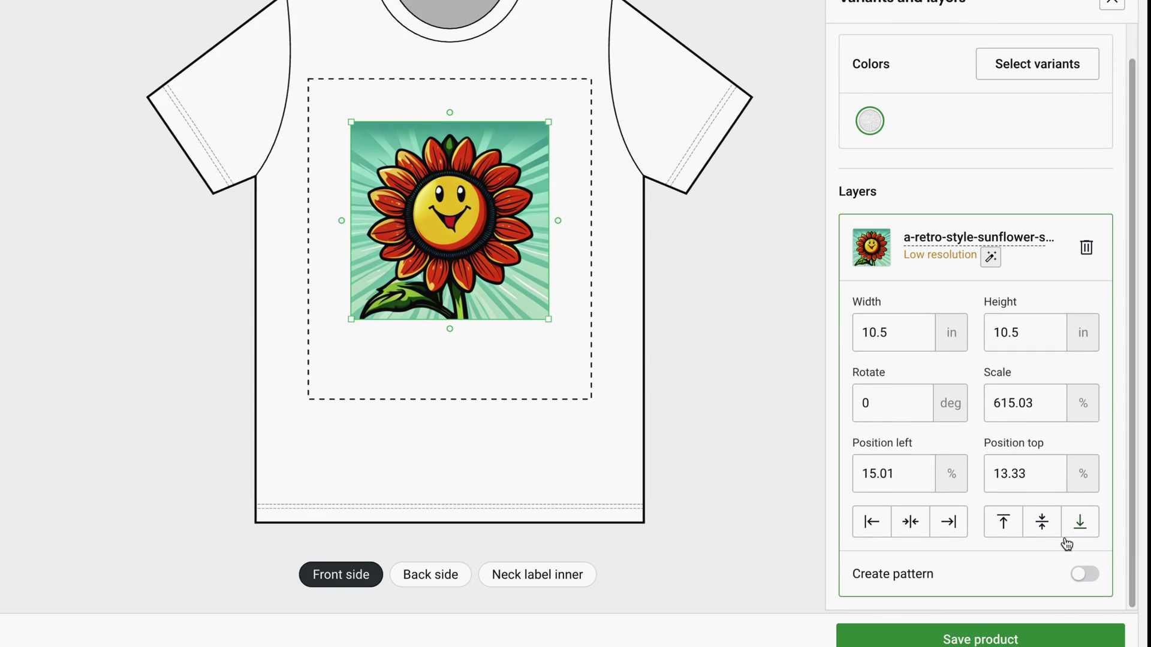
{"action": "left_click", "coordinate": [1086, 576]}
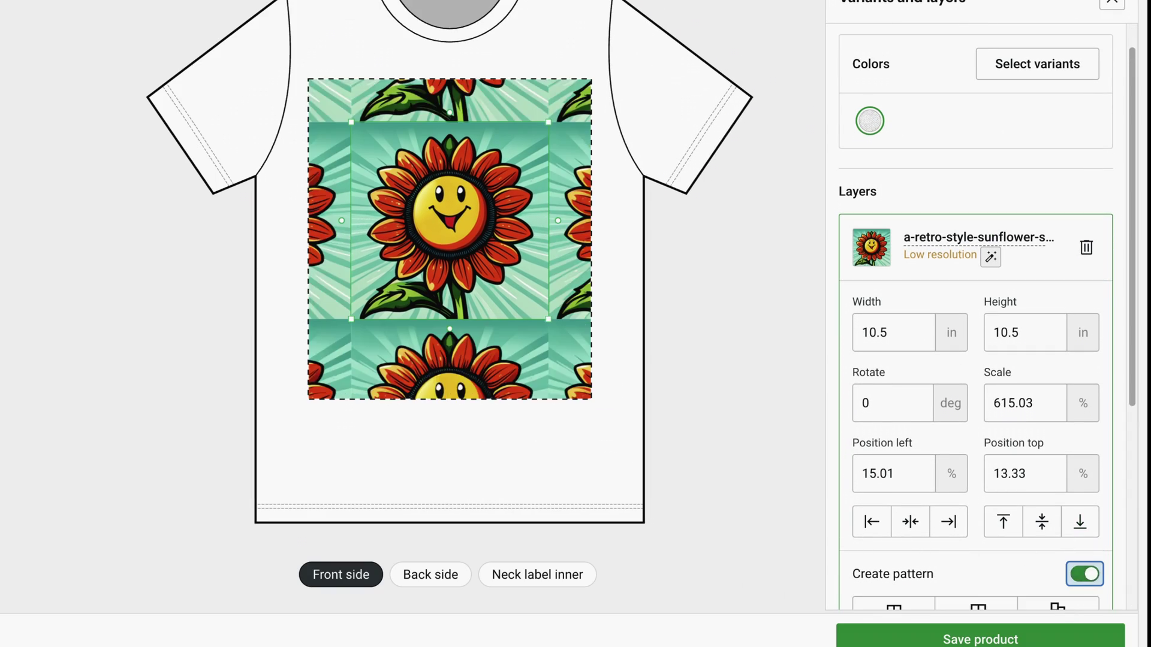
{"action": "scroll", "coordinate": [1079, 574], "scroll_direction": "down", "scroll_amount": 5}
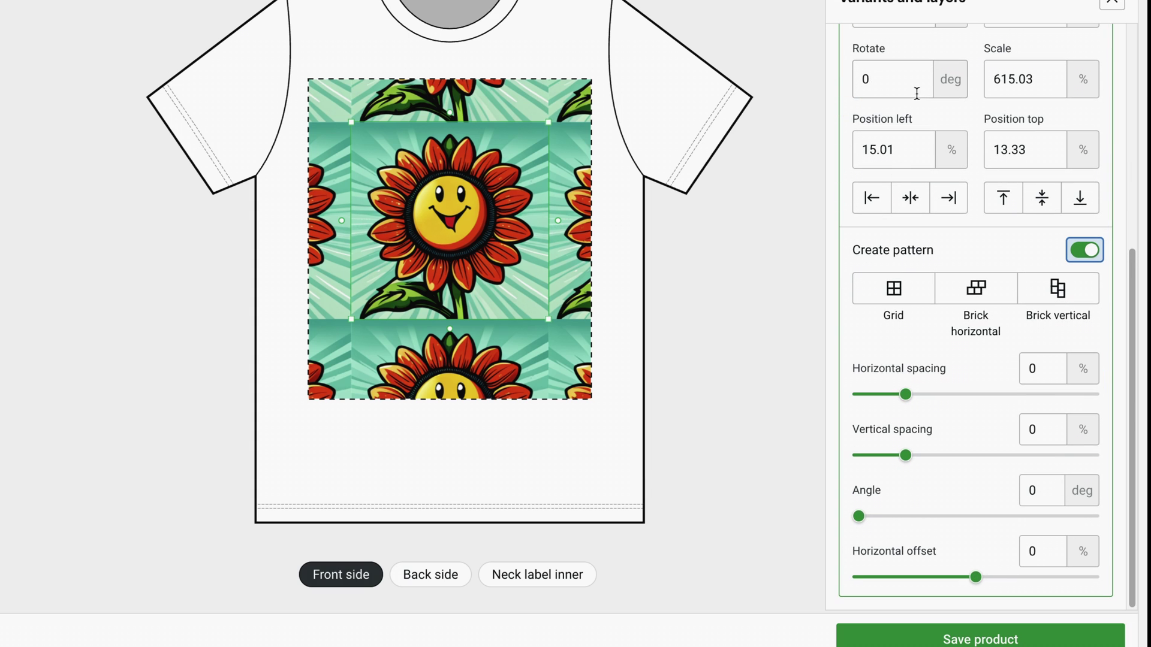
{"action": "left_click", "coordinate": [1086, 250]}
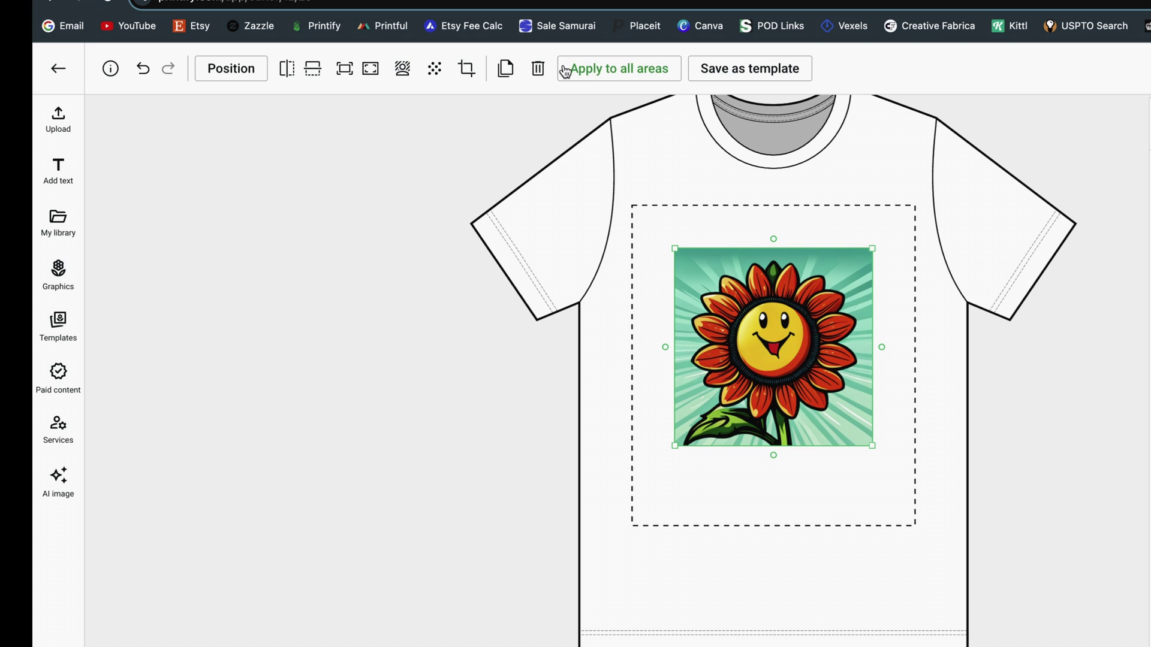
Try the fill, fit-to-width and tile placements on the sunflower, and briefly check background removal.
{"action": "left_click", "coordinate": [350, 79]}
{"action": "left_click", "coordinate": [372, 72]}
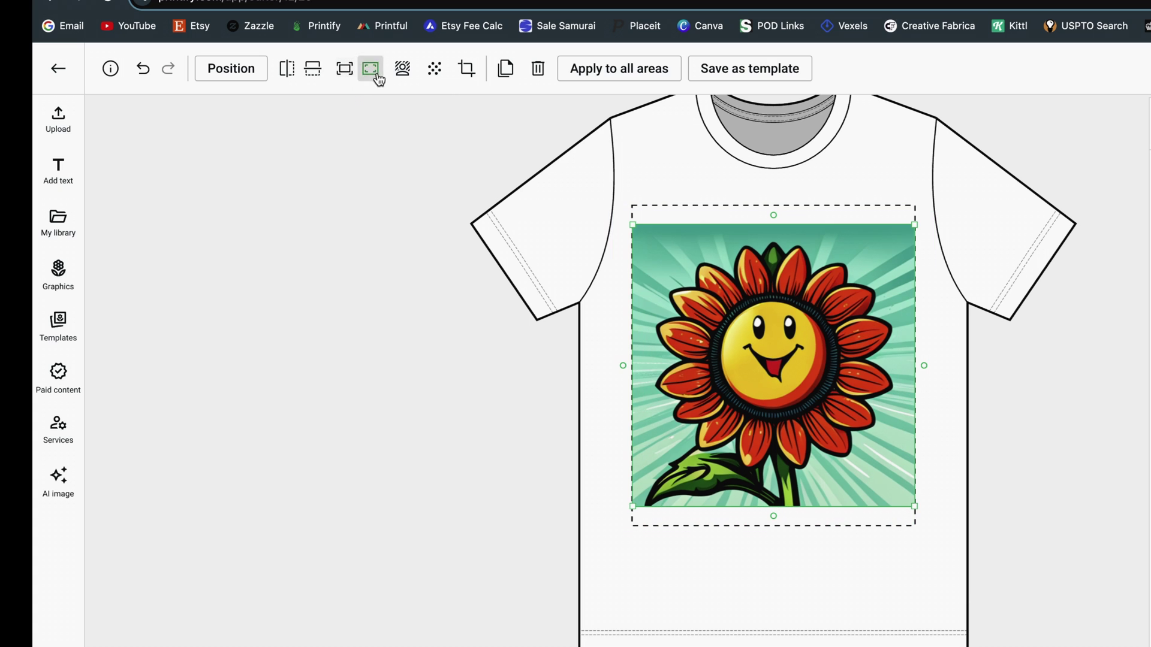
{"action": "left_click", "coordinate": [437, 70]}
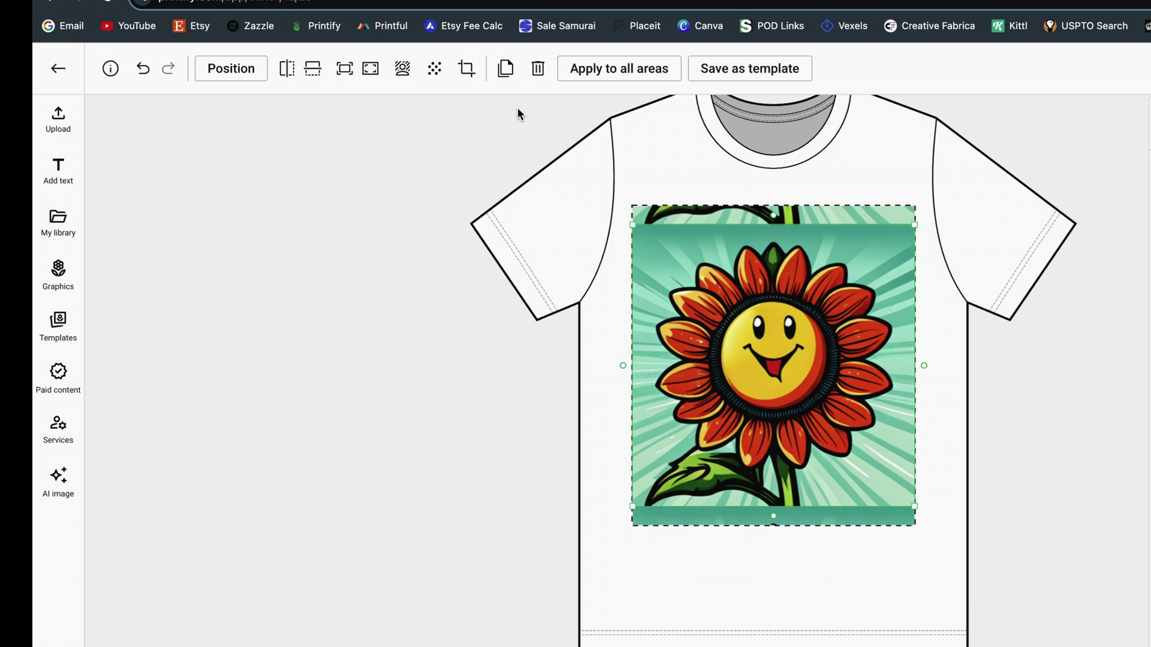
{"action": "left_click", "coordinate": [409, 75]}
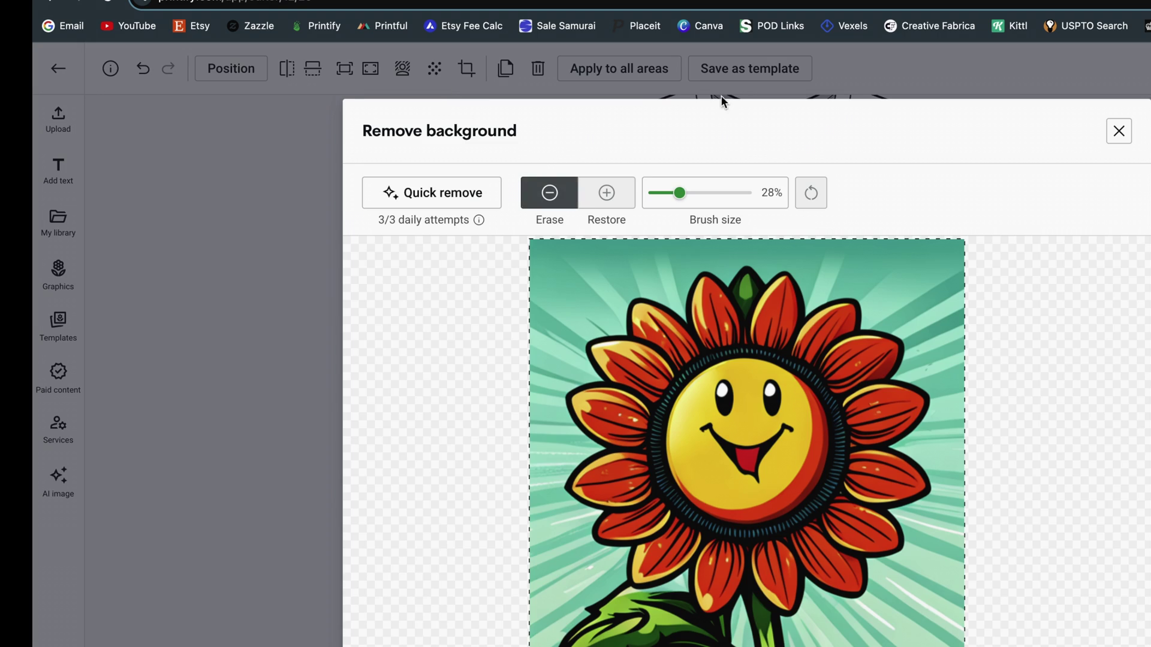
{"action": "left_click", "coordinate": [722, 98]}
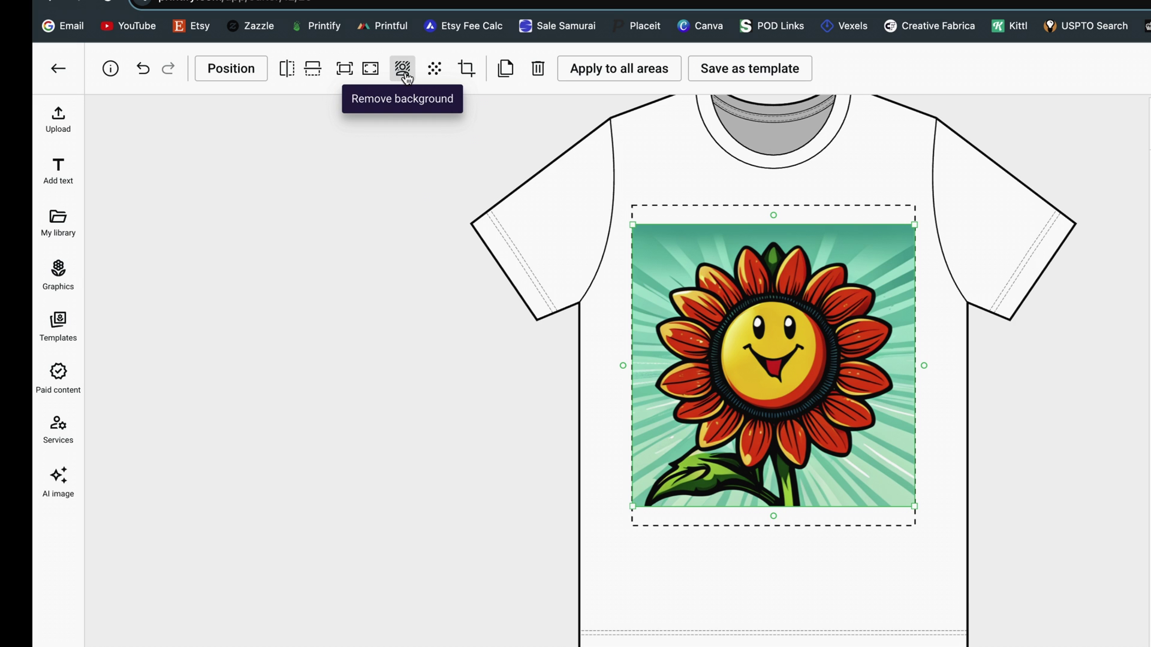
Erase some green background, try Quick remove, revert all changes, and delete the sunflower layer.
{"action": "left_click", "coordinate": [403, 70]}
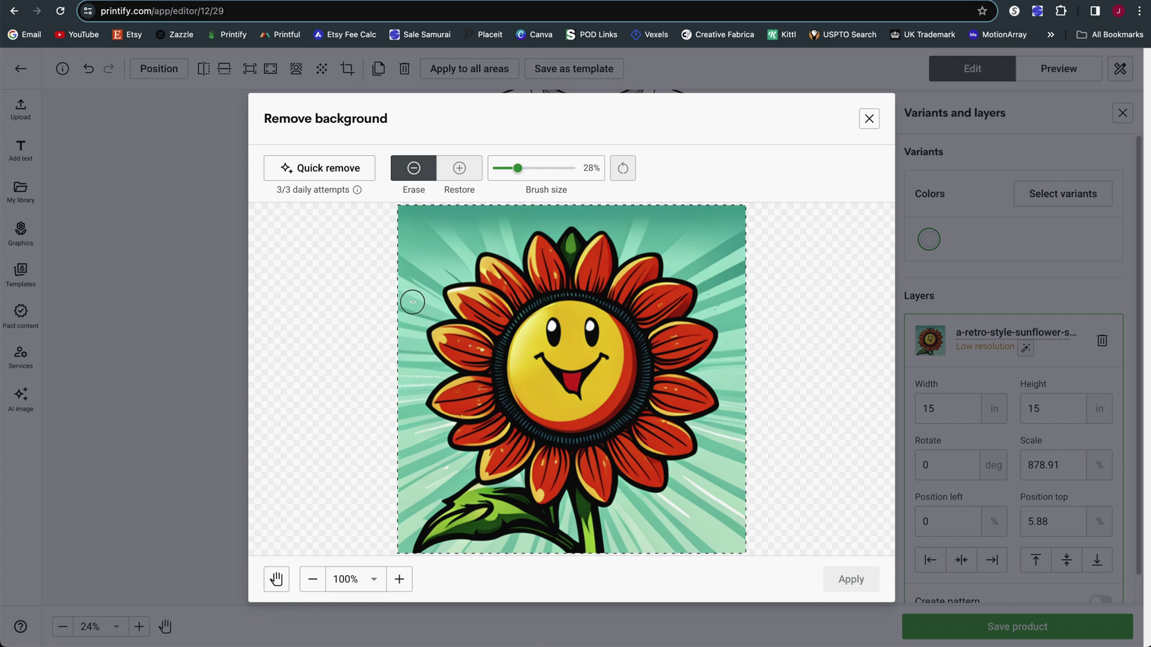
{"action": "mouse_move", "coordinate": [418, 279]}
{"action": "left_mouse_down"}
{"action": "mouse_move", "coordinate": [451, 226]}
{"action": "mouse_move", "coordinate": [423, 237]}
{"action": "mouse_move", "coordinate": [396, 222]}
{"action": "mouse_move", "coordinate": [393, 238]}
{"action": "mouse_move", "coordinate": [511, 211]}
{"action": "mouse_move", "coordinate": [462, 225]}
{"action": "mouse_move", "coordinate": [406, 309]}
{"action": "left_mouse_up"}
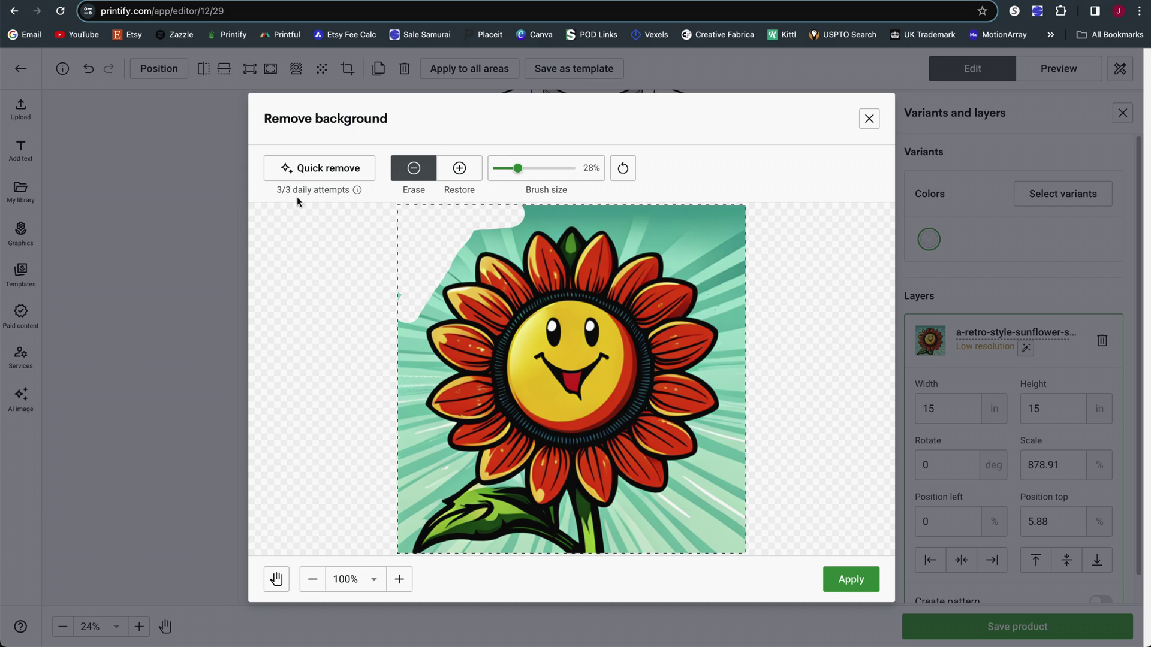
{"action": "left_click", "coordinate": [322, 170]}
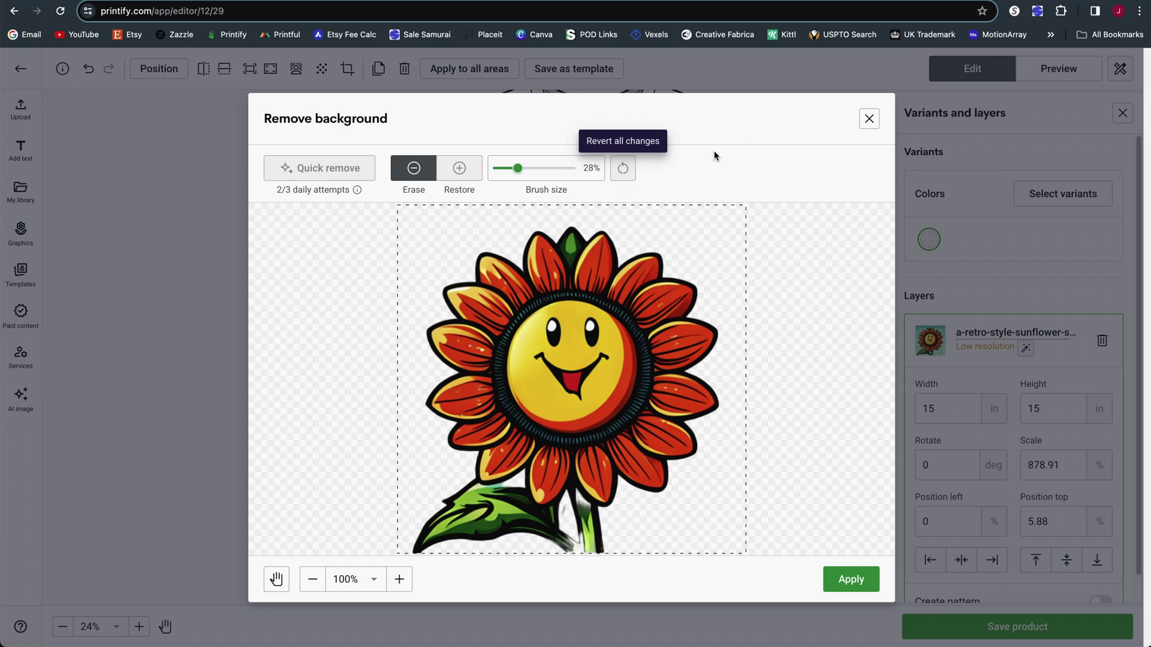
{"action": "left_click", "coordinate": [870, 119]}
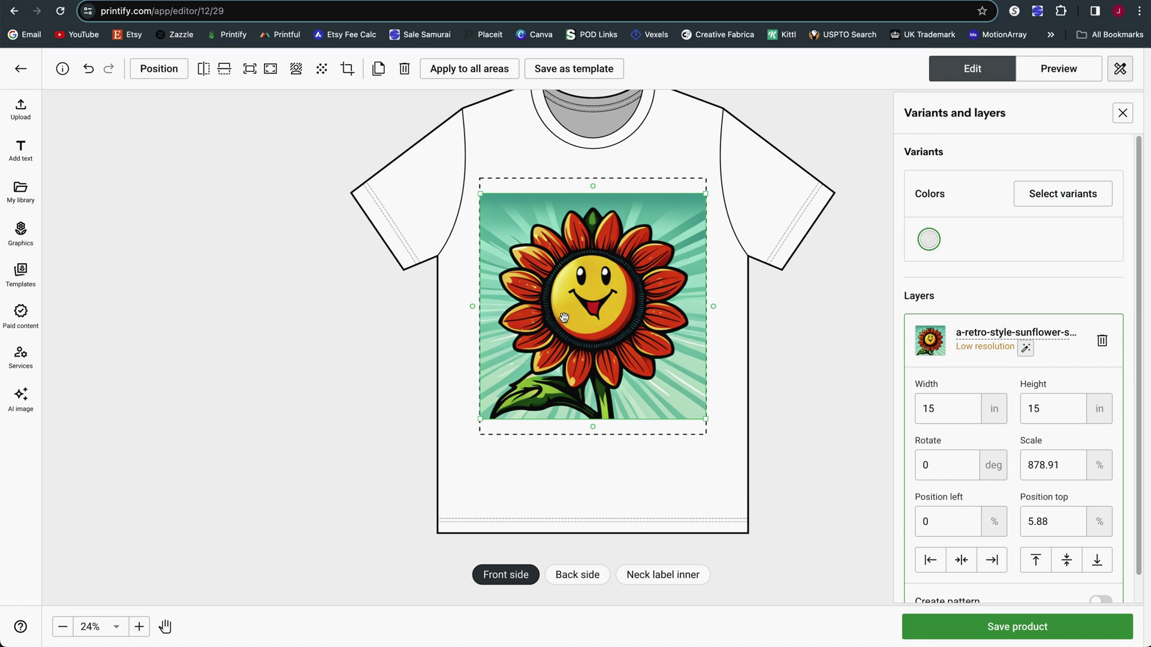
{"action": "left_click", "coordinate": [1102, 340]}
{"action": "scroll", "coordinate": [796, 155], "scroll_direction": "up", "scroll_amount": 5}
Close the AI generator and place the Proud Mom of a Graduate image on the tee front.
{"action": "left_click", "coordinate": [868, 119]}
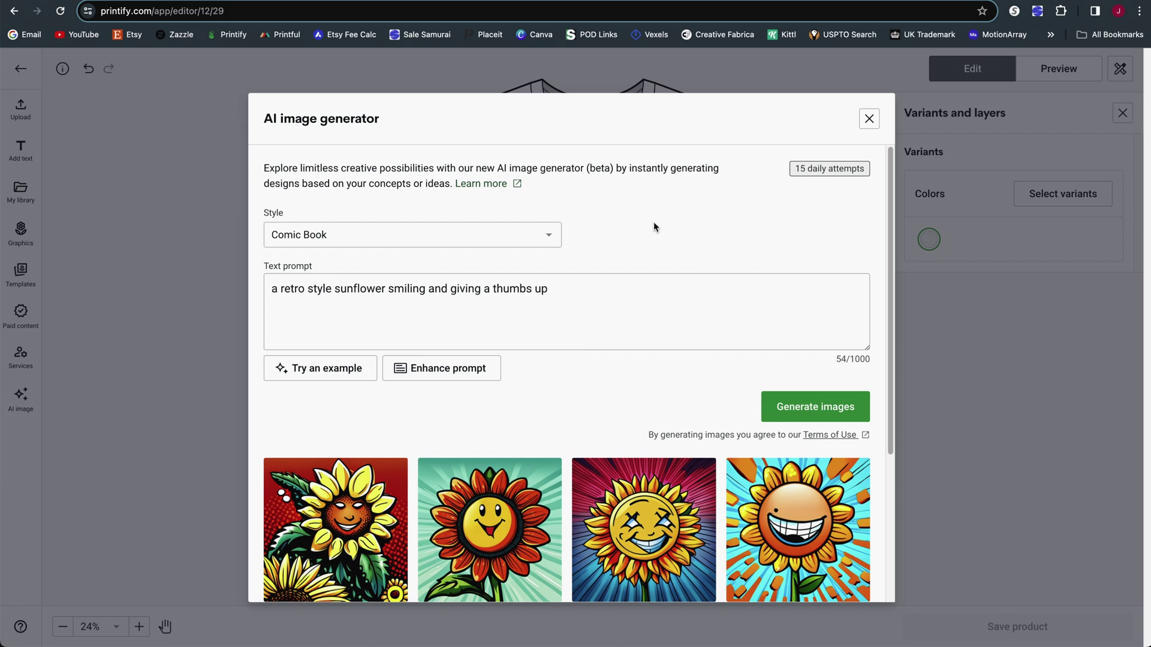
{"action": "scroll", "coordinate": [616, 379], "scroll_direction": "down", "scroll_amount": 1}
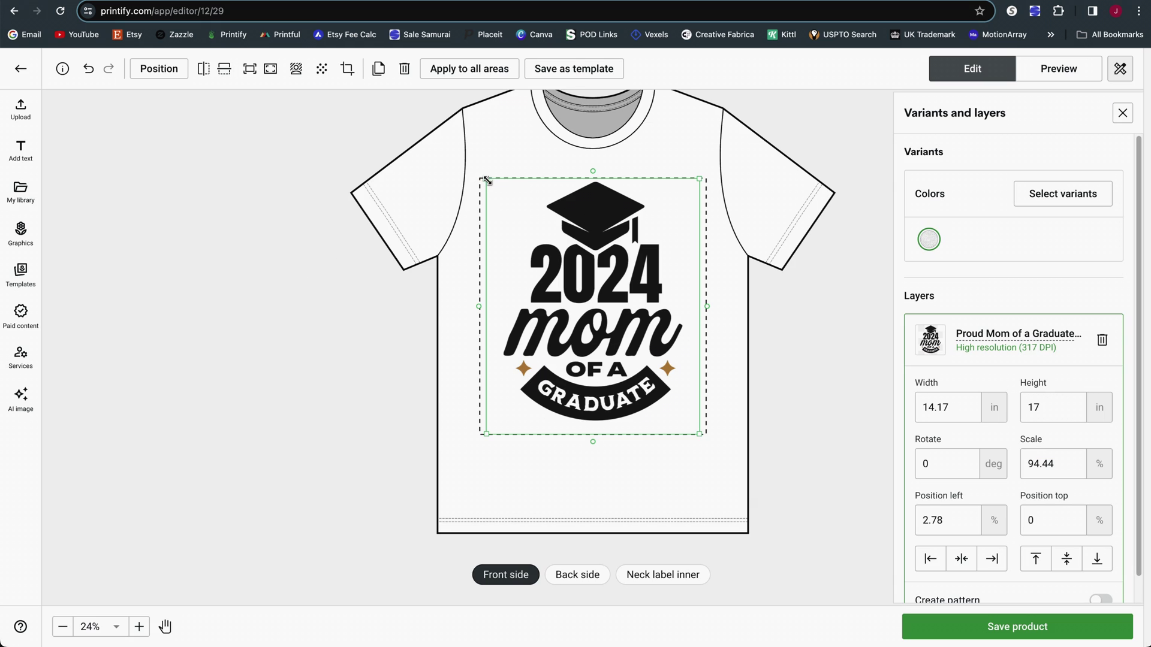
Shrink and reposition the graphic, trying horizontal and vertical flips and the fit buttons, ending upright.
{"action": "left_click_drag", "start_coordinate": [485, 180], "coordinate": [526, 196]}
{"action": "left_click_drag", "start_coordinate": [617, 273], "coordinate": [578, 232]}
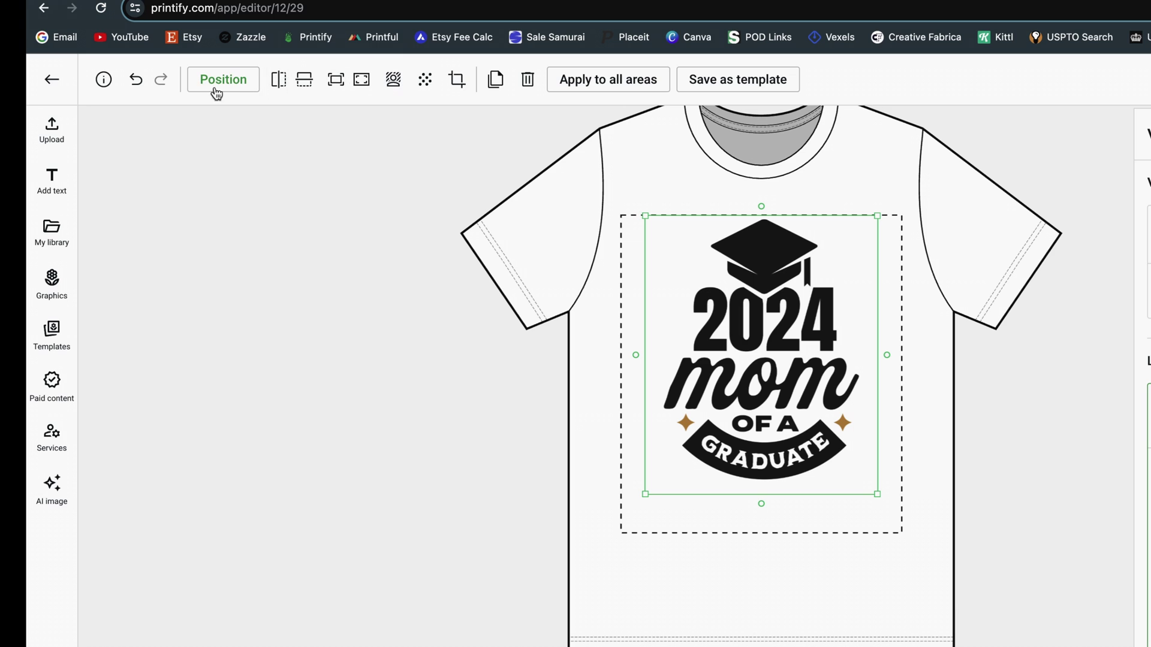
{"action": "left_click", "coordinate": [282, 89]}
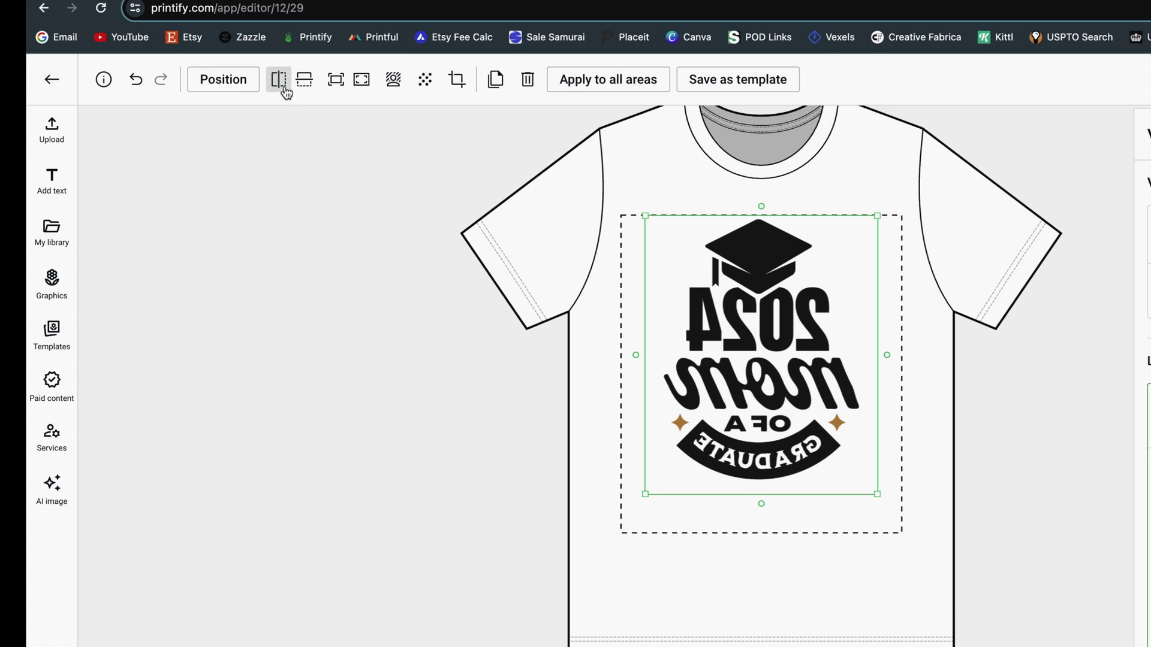
{"action": "left_click", "coordinate": [282, 85]}
{"action": "left_click", "coordinate": [303, 88]}
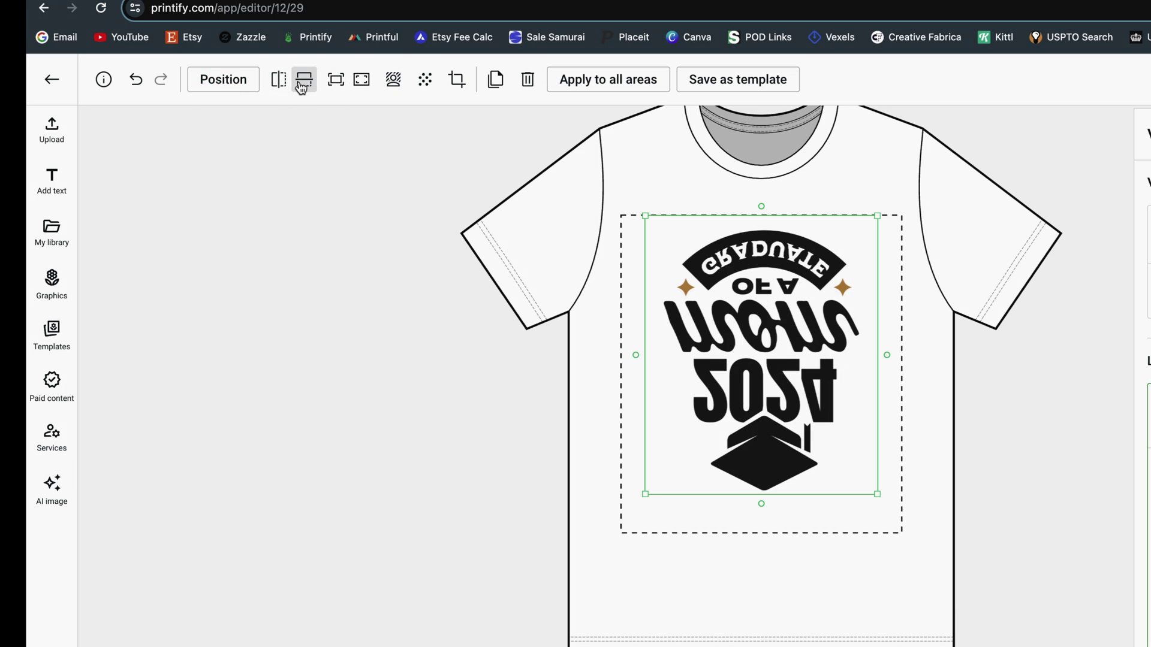
{"action": "left_click", "coordinate": [303, 87]}
{"action": "left_click", "coordinate": [336, 87]}
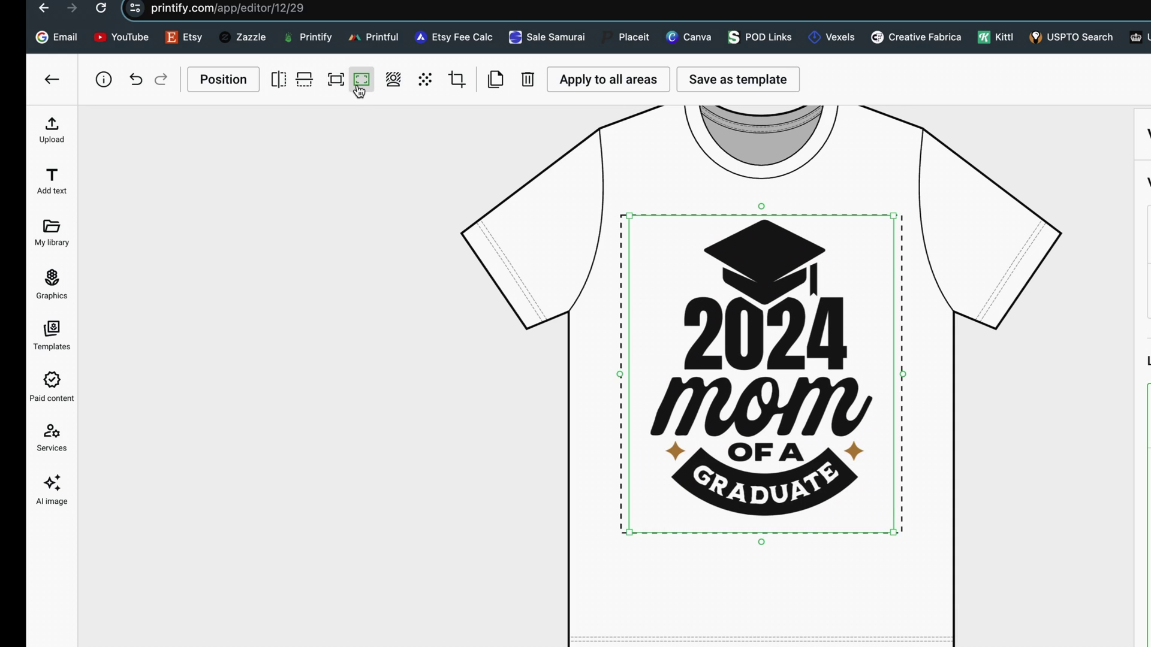
{"action": "left_click", "coordinate": [361, 85]}
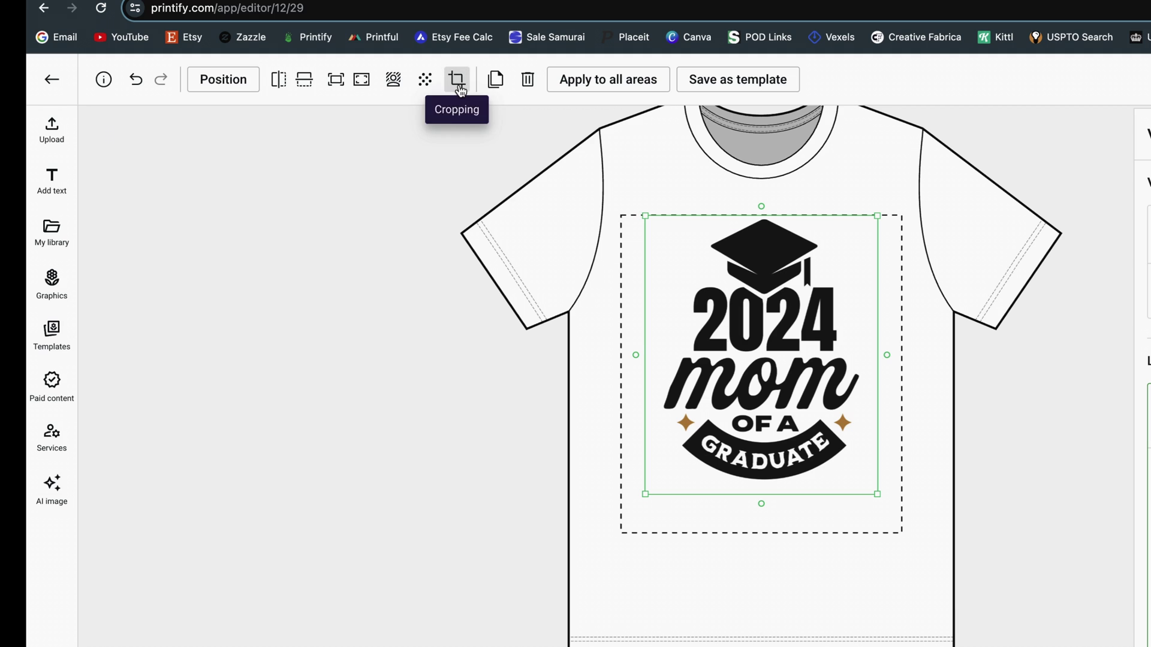
{"action": "left_click", "coordinate": [456, 83]}
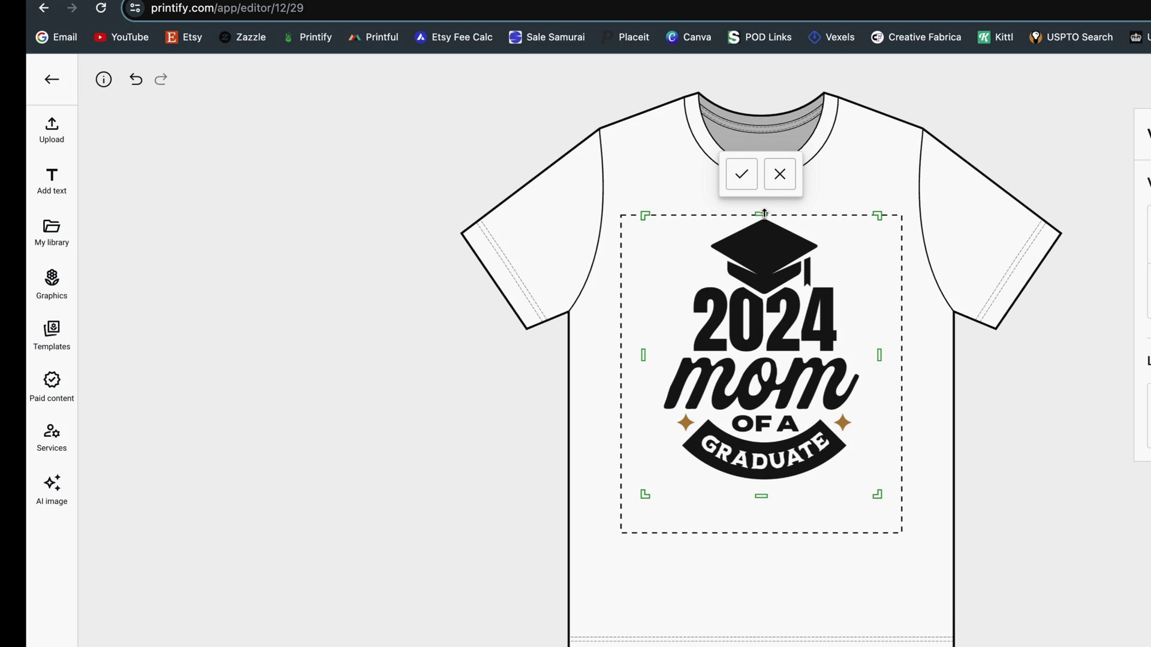
{"action": "left_click_drag", "start_coordinate": [765, 214], "coordinate": [761, 354]}
{"action": "left_click", "coordinate": [741, 313]}
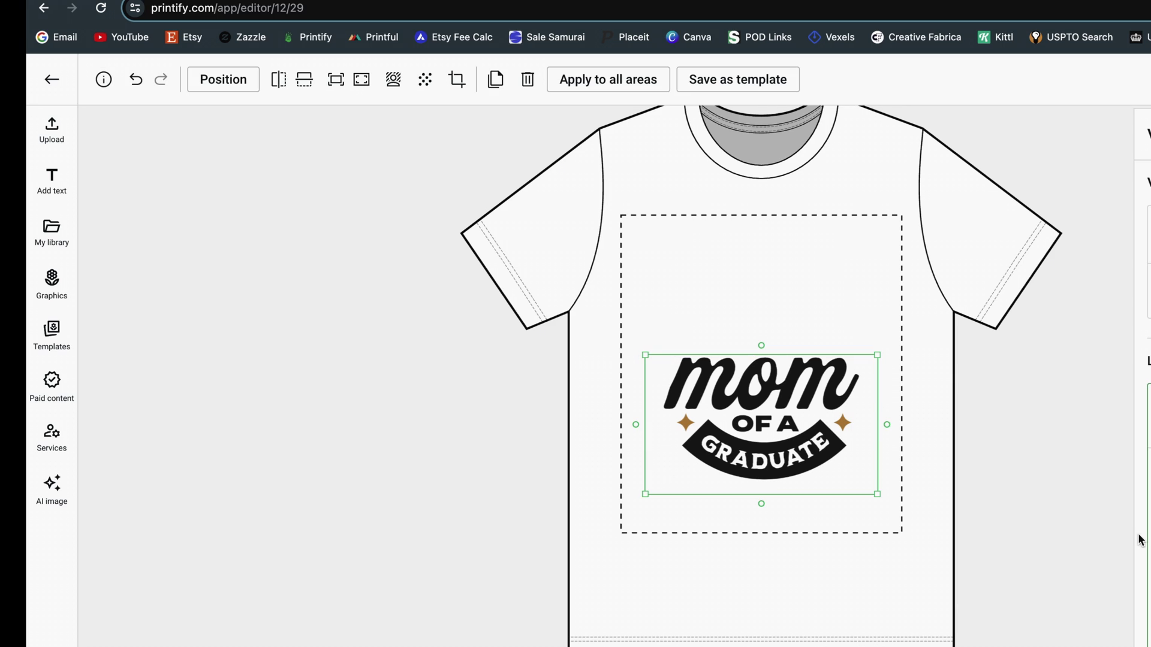
{"action": "left_click_drag", "start_coordinate": [818, 442], "coordinate": [816, 314]}
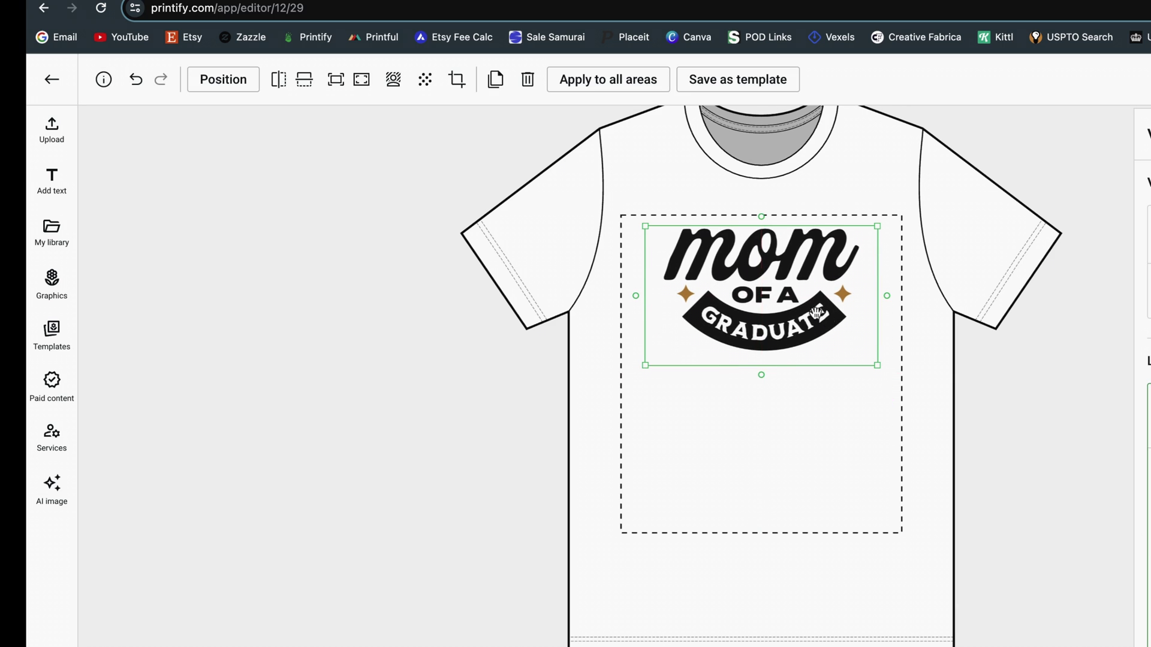
{"action": "left_click", "coordinate": [824, 453]}
{"action": "left_click", "coordinate": [765, 342]}
{"action": "key", "text": "ctrl+z"}
{"action": "key", "text": "ctrl+z"}
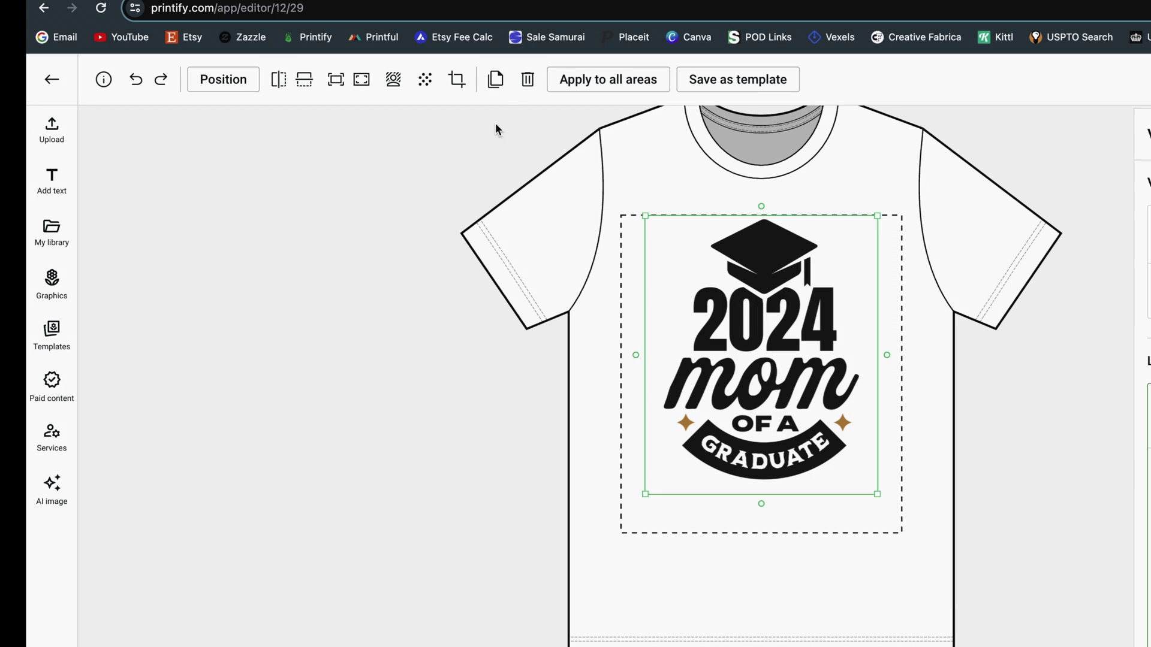
Duplicate the graphic, move and delete the copy, then show the Bella+Canvas 3001 product info.
{"action": "left_click", "coordinate": [496, 84]}
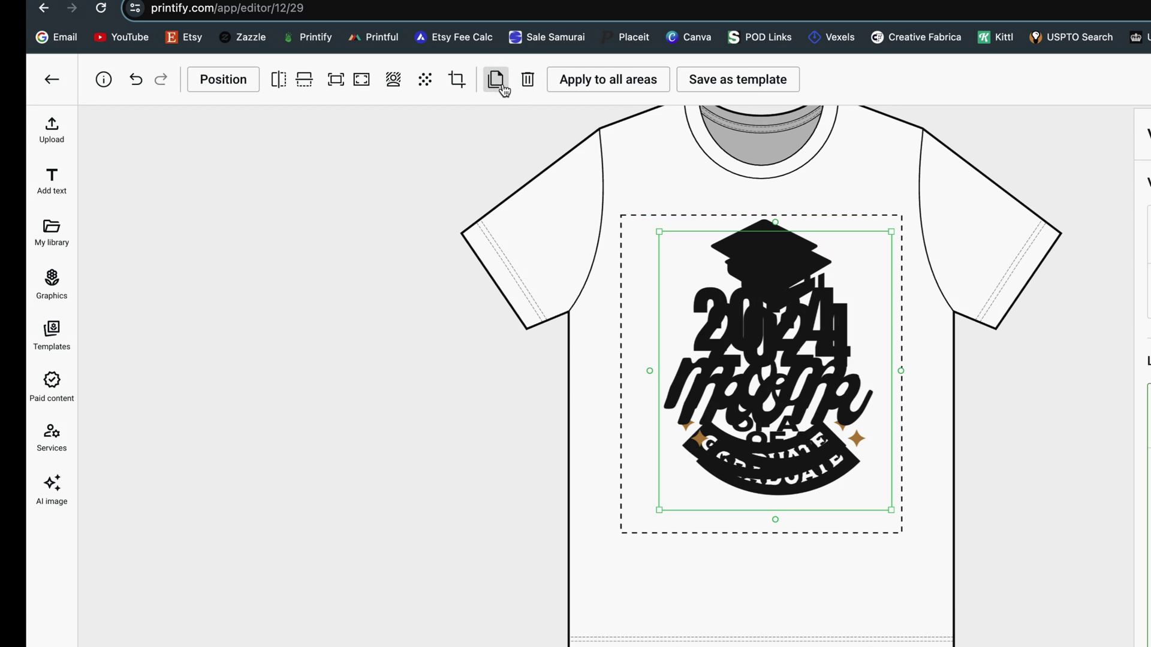
{"action": "left_click_drag", "start_coordinate": [758, 317], "coordinate": [793, 372]}
{"action": "key", "text": "Delete"}
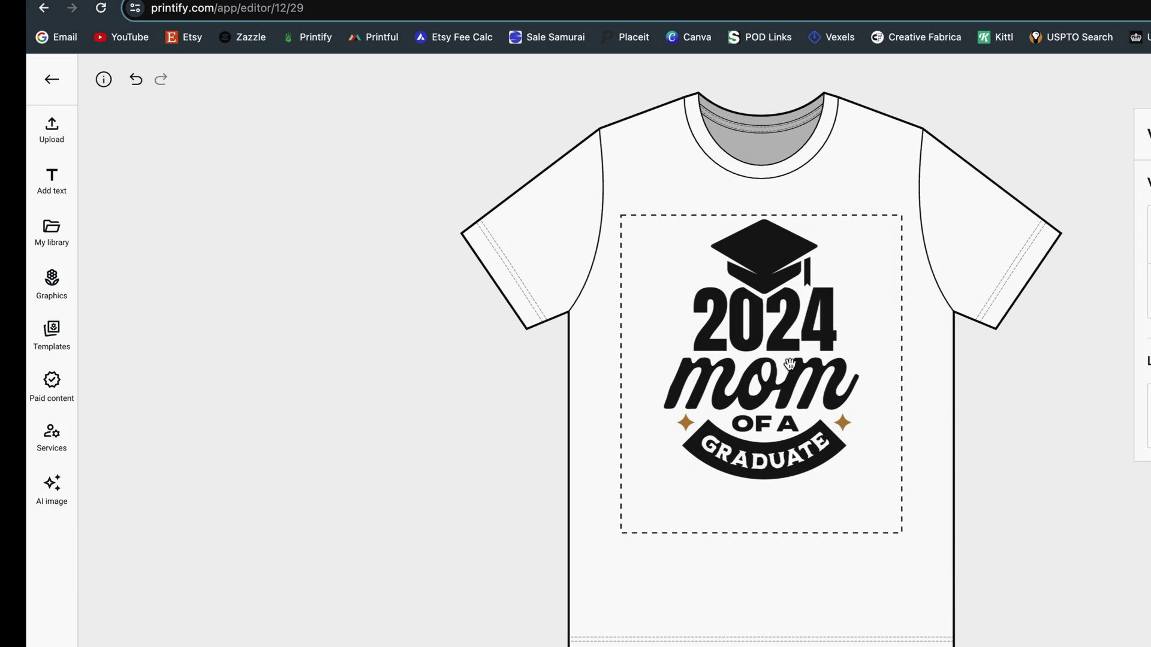
{"action": "left_click", "coordinate": [773, 336]}
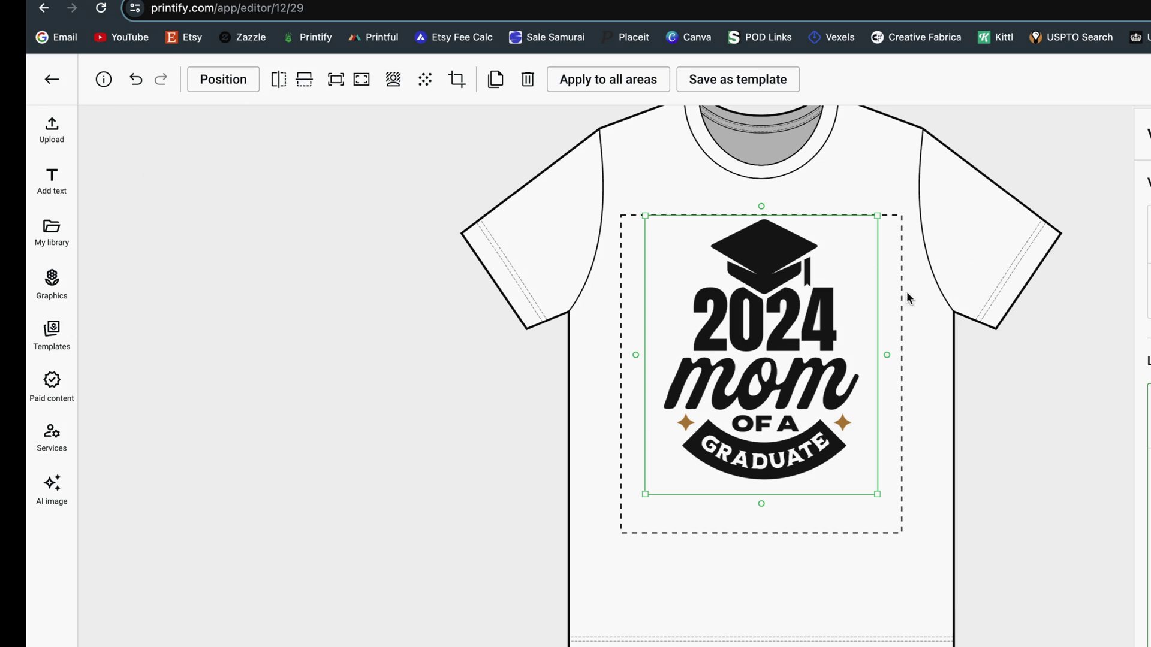
{"action": "left_click", "coordinate": [103, 79]}
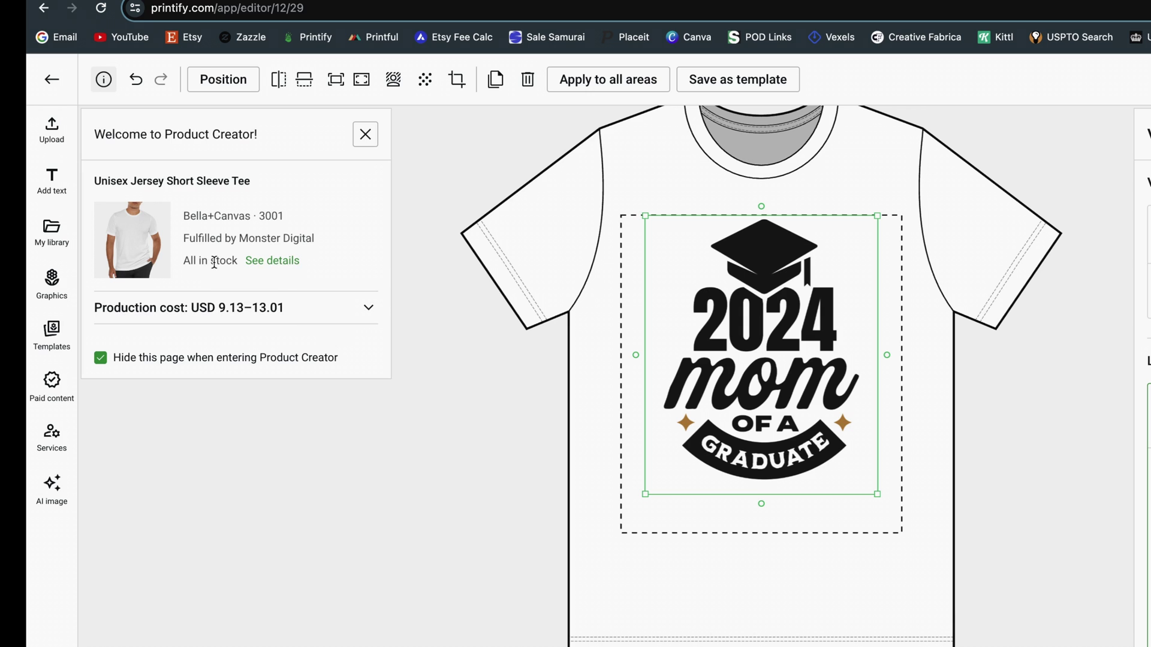
Expand the production cost breakdown, noting the USD 4.77 front print, and view the variant list.
{"action": "left_click", "coordinate": [371, 311]}
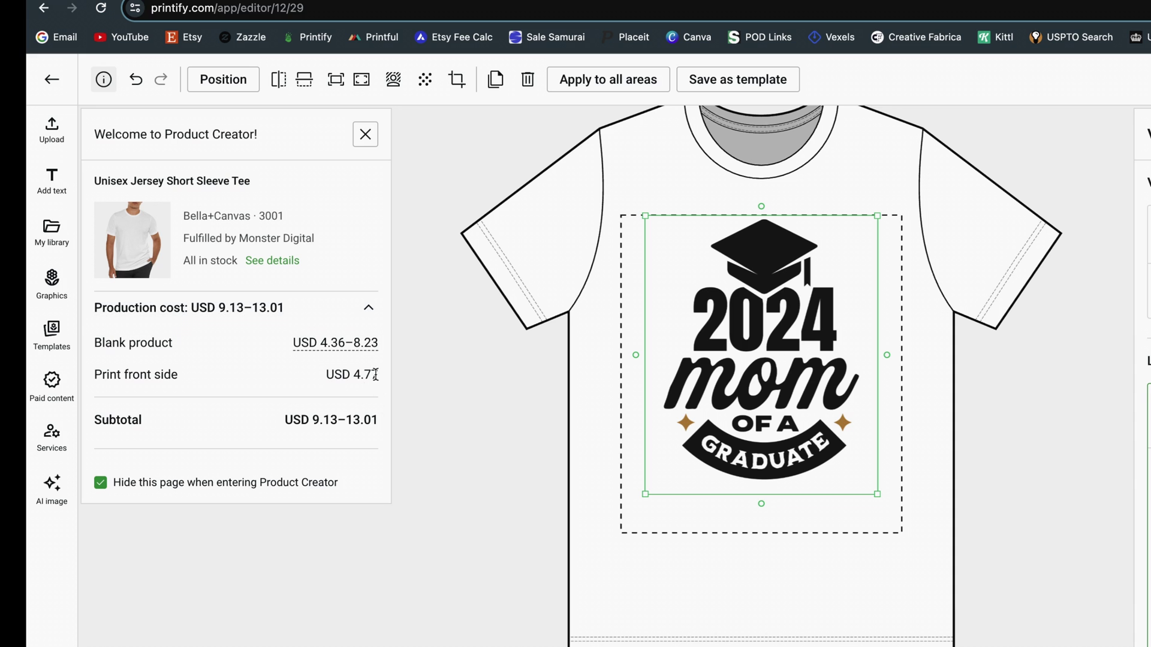
{"action": "left_click_drag", "start_coordinate": [376, 375], "coordinate": [325, 395]}
{"action": "left_click", "coordinate": [129, 193]}
{"action": "left_click", "coordinate": [284, 263]}
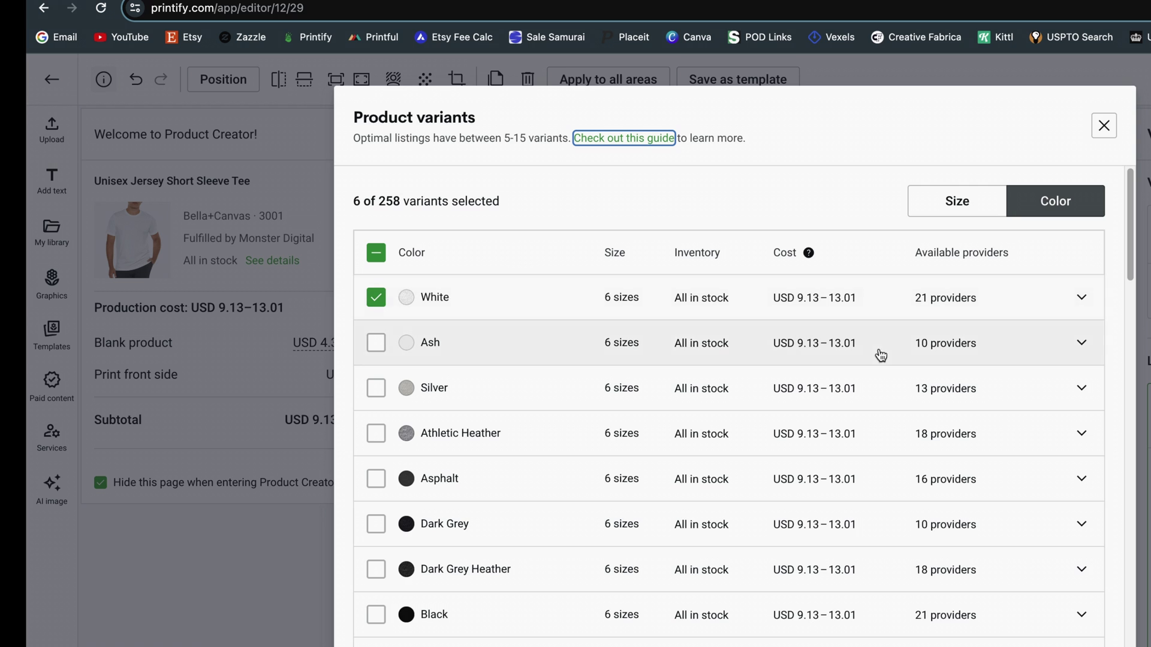
{"action": "scroll", "coordinate": [629, 430], "scroll_direction": "down", "scroll_amount": 2}
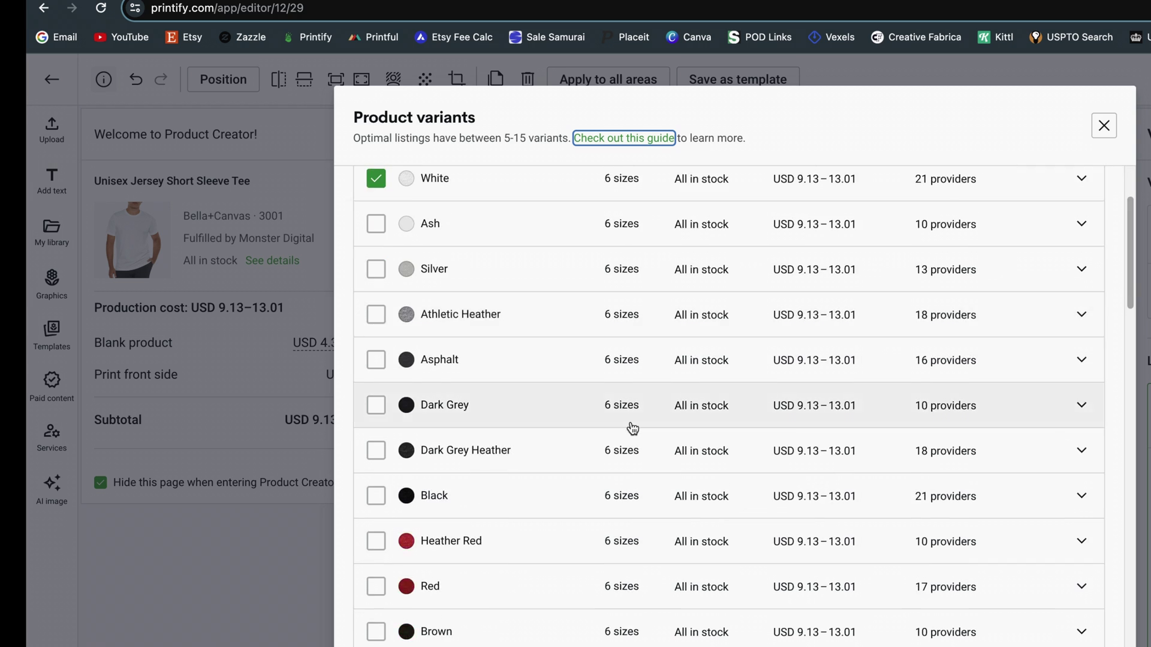
{"action": "scroll", "coordinate": [666, 408], "scroll_direction": "up", "scroll_amount": 2}
{"action": "key", "text": "Escape"}
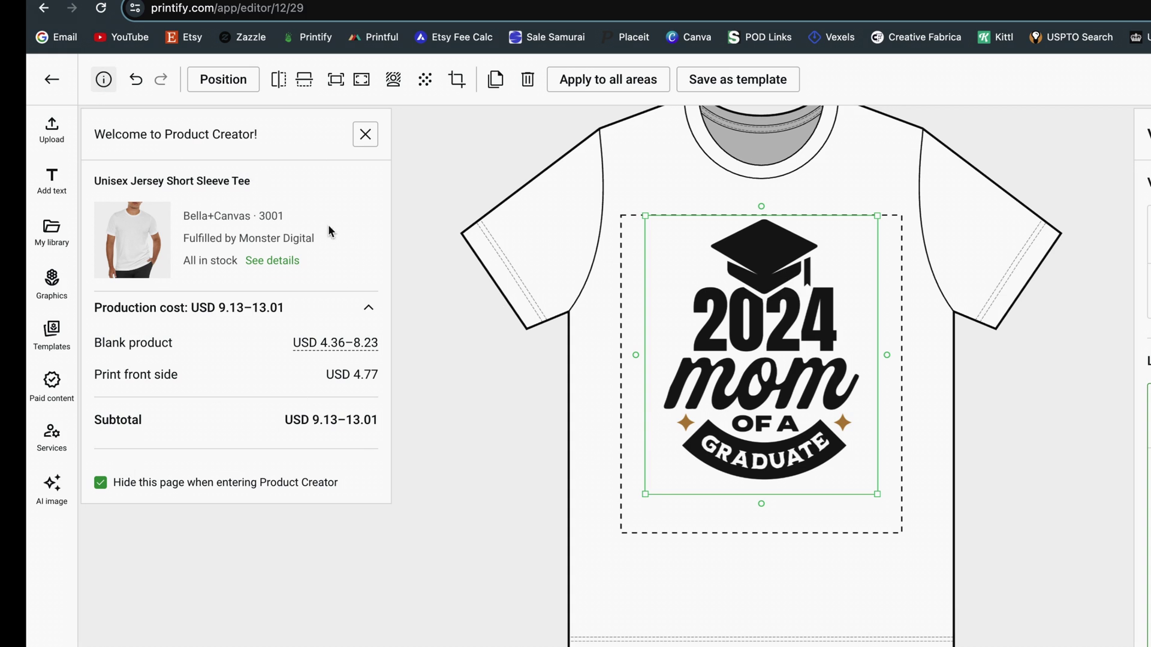
Toggle the Hide this page checkbox off and back on, then close the overview panel.
{"action": "left_click", "coordinate": [113, 488]}
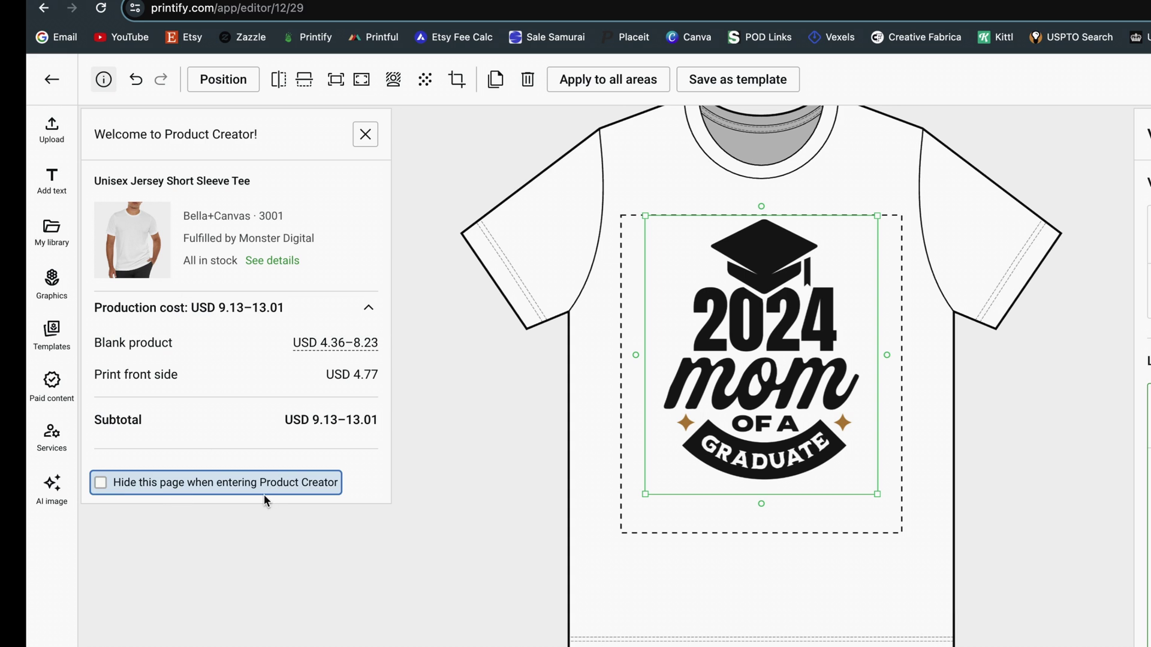
{"action": "left_click", "coordinate": [149, 496]}
{"action": "left_click", "coordinate": [366, 134]}
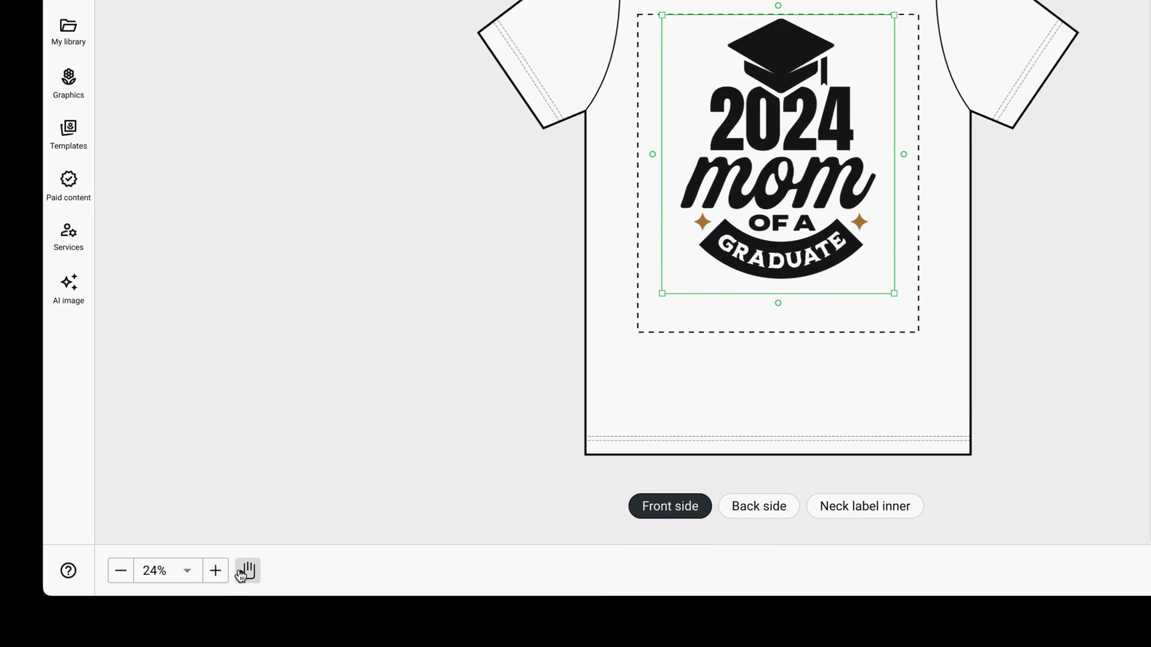
{"action": "left_click", "coordinate": [247, 575]}
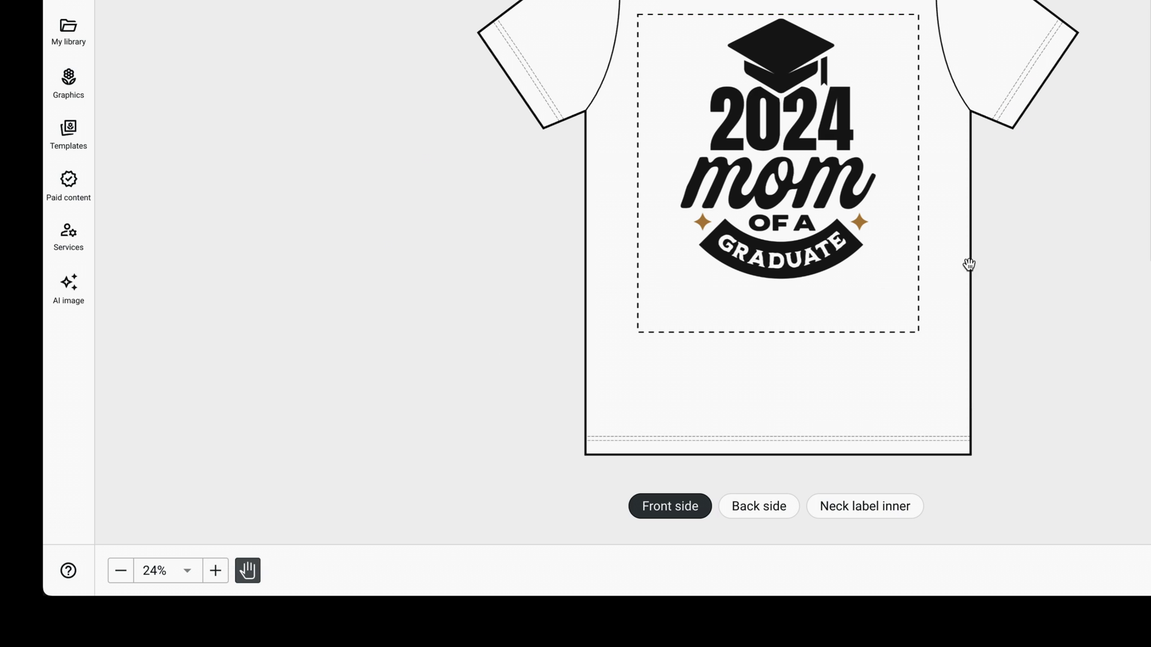
{"action": "left_click_drag", "start_coordinate": [969, 264], "coordinate": [563, 277]}
{"action": "left_click_drag", "start_coordinate": [507, 396], "coordinate": [671, 405]}
{"action": "scroll", "coordinate": [640, 317], "scroll_direction": "up", "scroll_amount": 1}
{"action": "scroll", "coordinate": [638, 308], "scroll_direction": "down", "scroll_amount": 3}
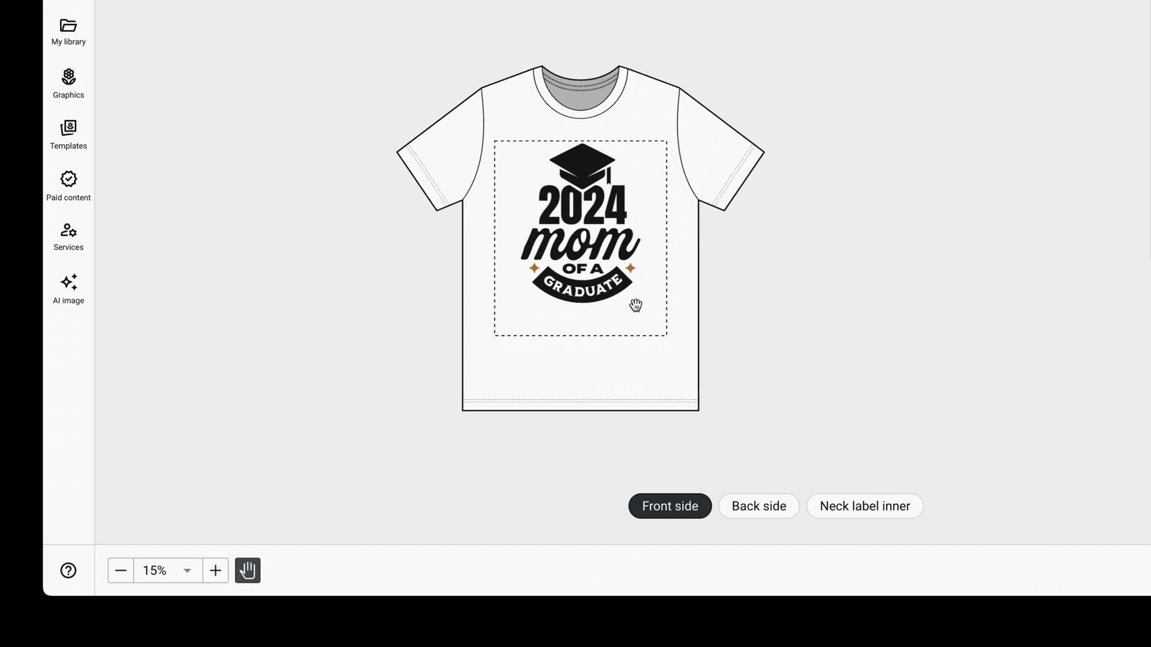
{"action": "left_click_drag", "start_coordinate": [635, 303], "coordinate": [1020, 342]}
{"action": "scroll", "coordinate": [776, 221], "scroll_direction": "up", "scroll_amount": 3}
{"action": "scroll", "coordinate": [777, 222], "scroll_direction": "up", "scroll_amount": 1}
{"action": "scroll", "coordinate": [791, 206], "scroll_direction": "down", "scroll_amount": 1}
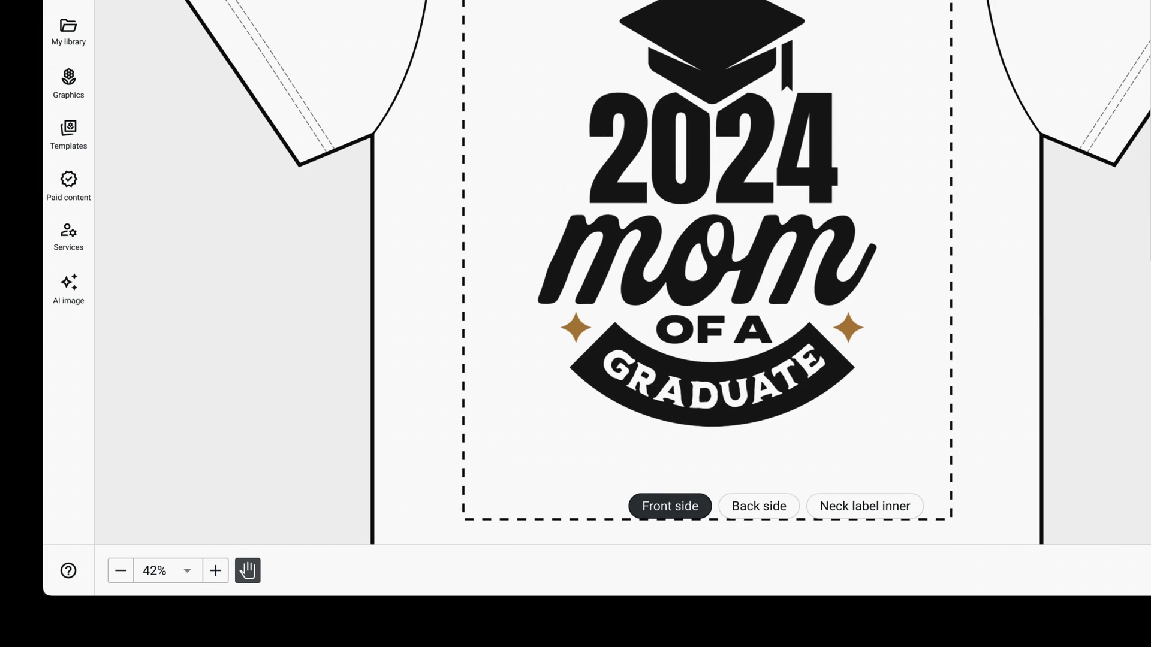
{"action": "left_click", "coordinate": [247, 571]}
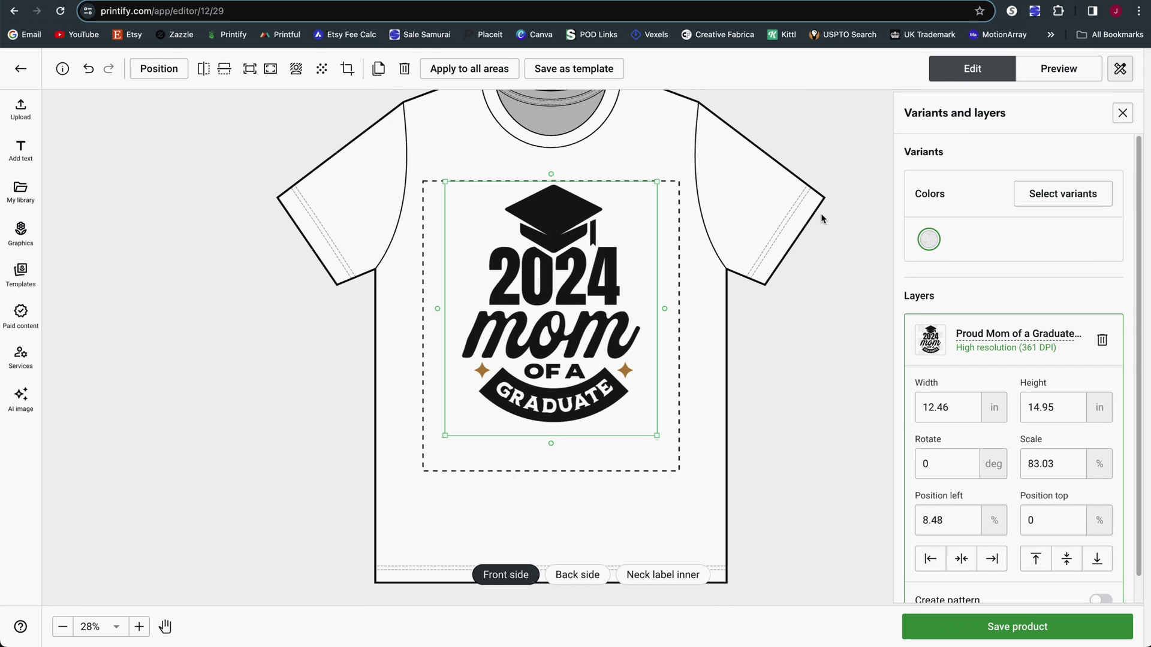
{"action": "scroll", "coordinate": [822, 218], "scroll_direction": "down", "scroll_amount": 1}
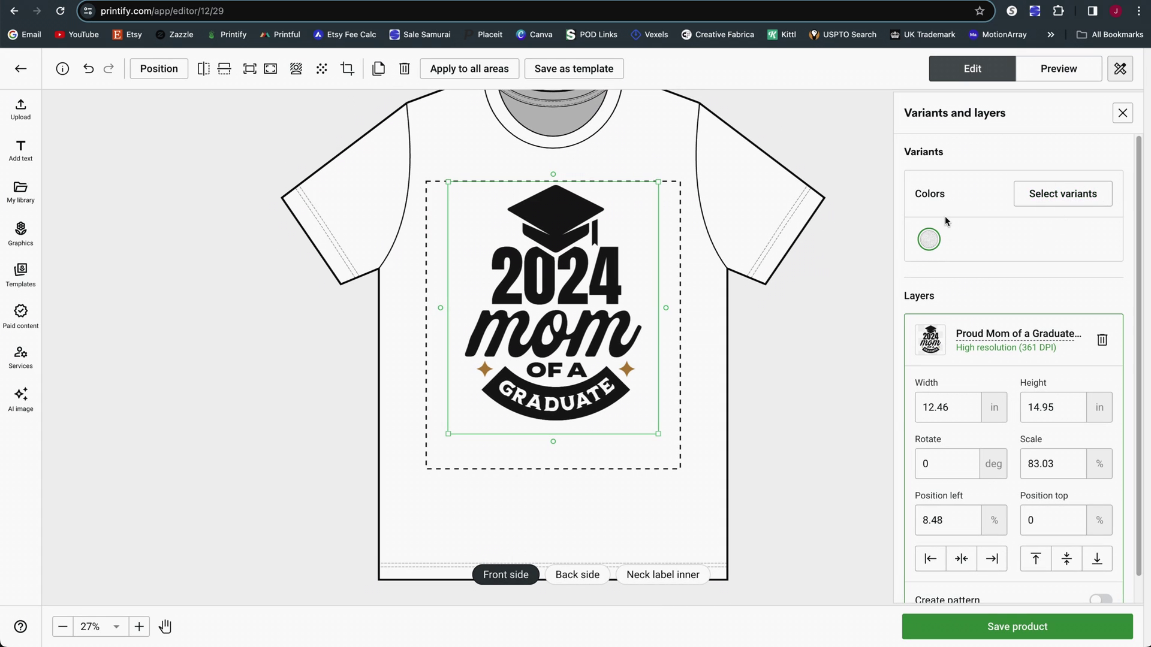
Add Asphalt and Heather Red colour variants to the tee and apply the update.
{"action": "left_click", "coordinate": [1062, 204]}
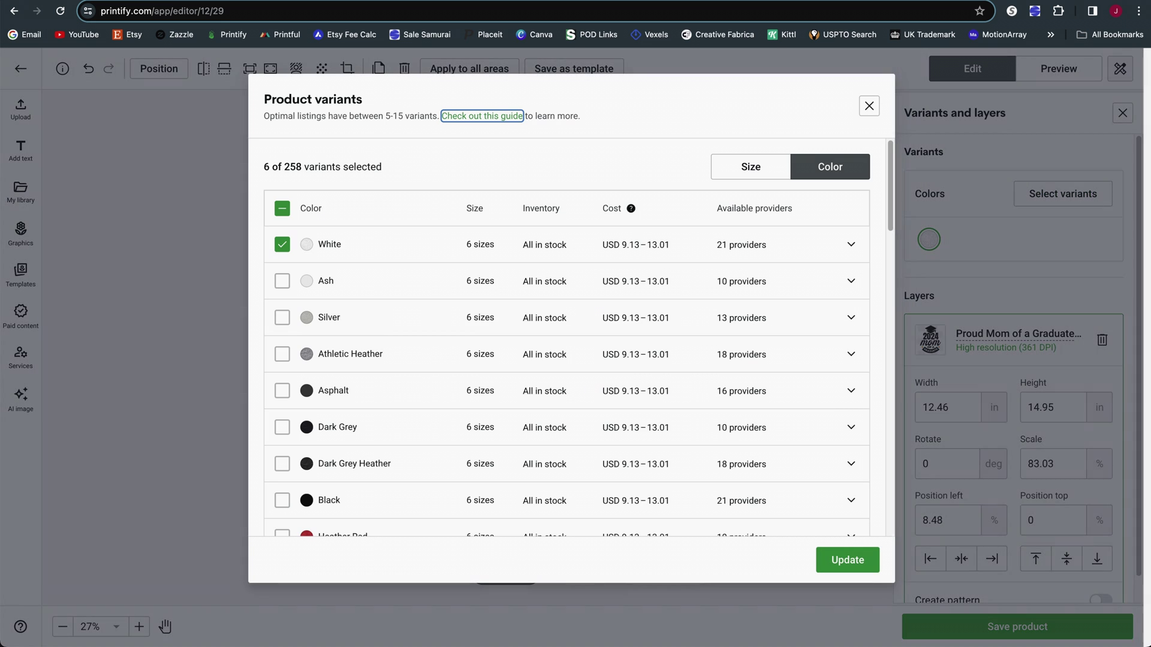
{"action": "left_click", "coordinate": [731, 180]}
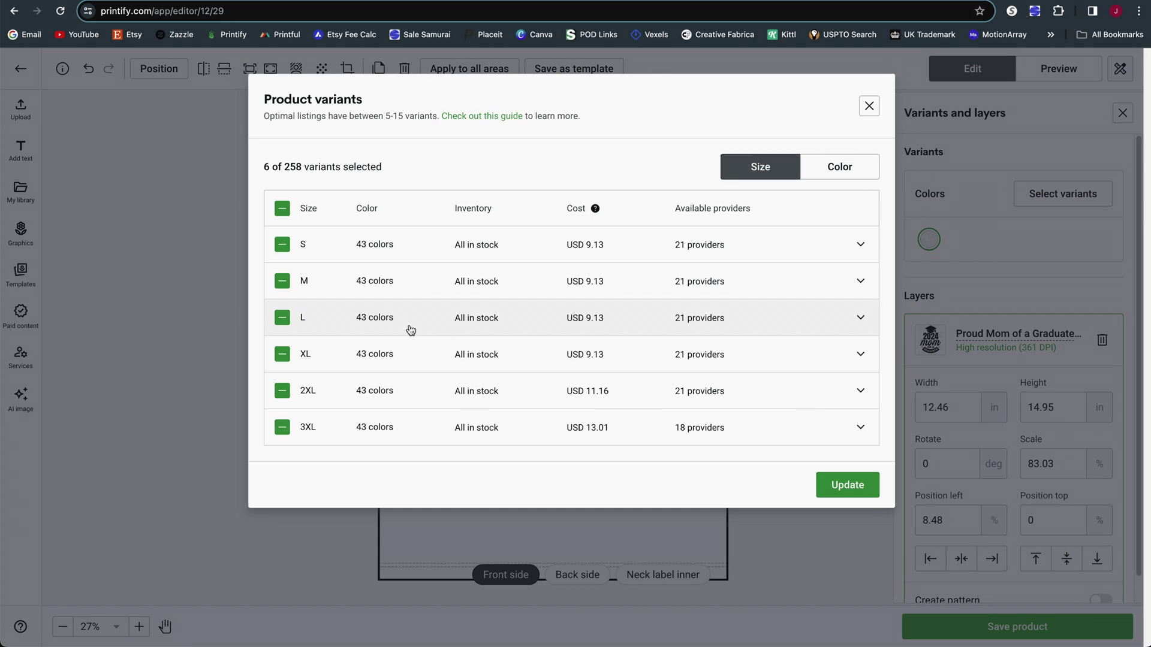
{"action": "left_click", "coordinate": [829, 172]}
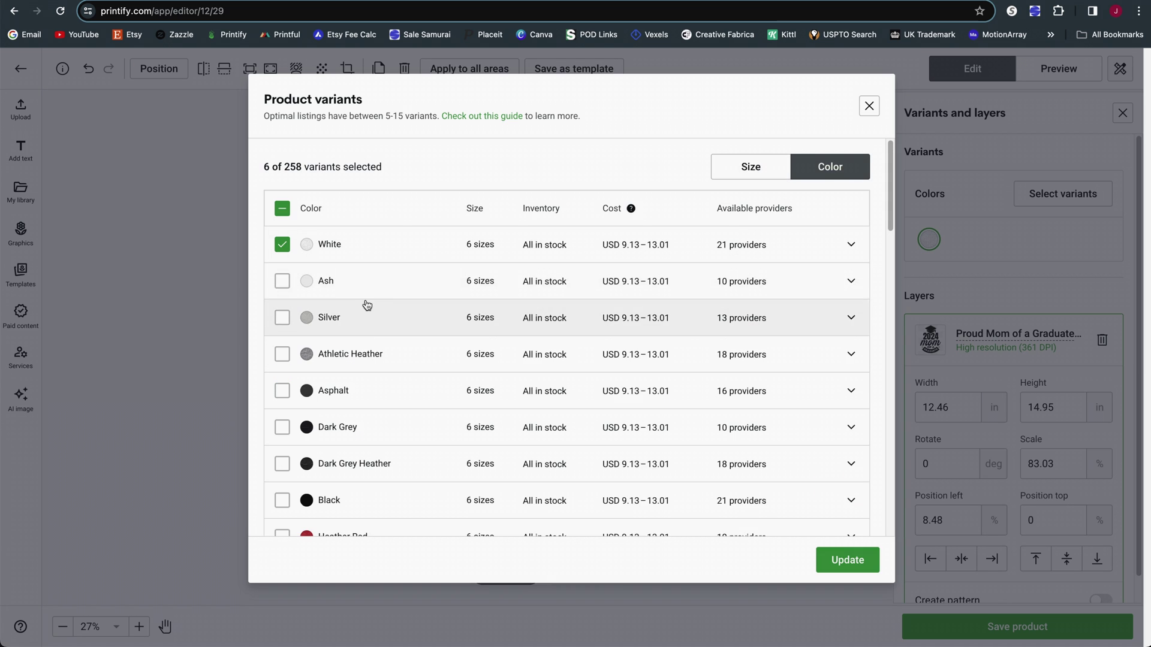
{"action": "scroll", "coordinate": [336, 317], "scroll_direction": "down", "scroll_amount": 1}
{"action": "left_click", "coordinate": [282, 352]}
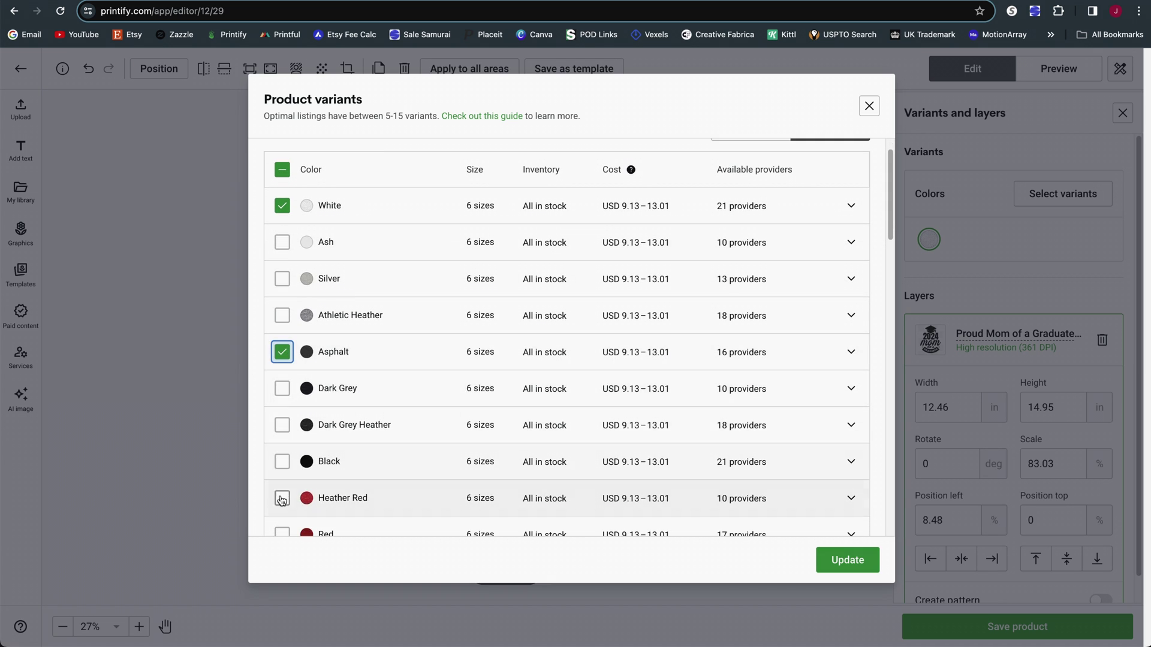
{"action": "left_click", "coordinate": [282, 498]}
{"action": "scroll", "coordinate": [282, 467], "scroll_direction": "down", "scroll_amount": 3}
{"action": "left_click", "coordinate": [848, 560]}
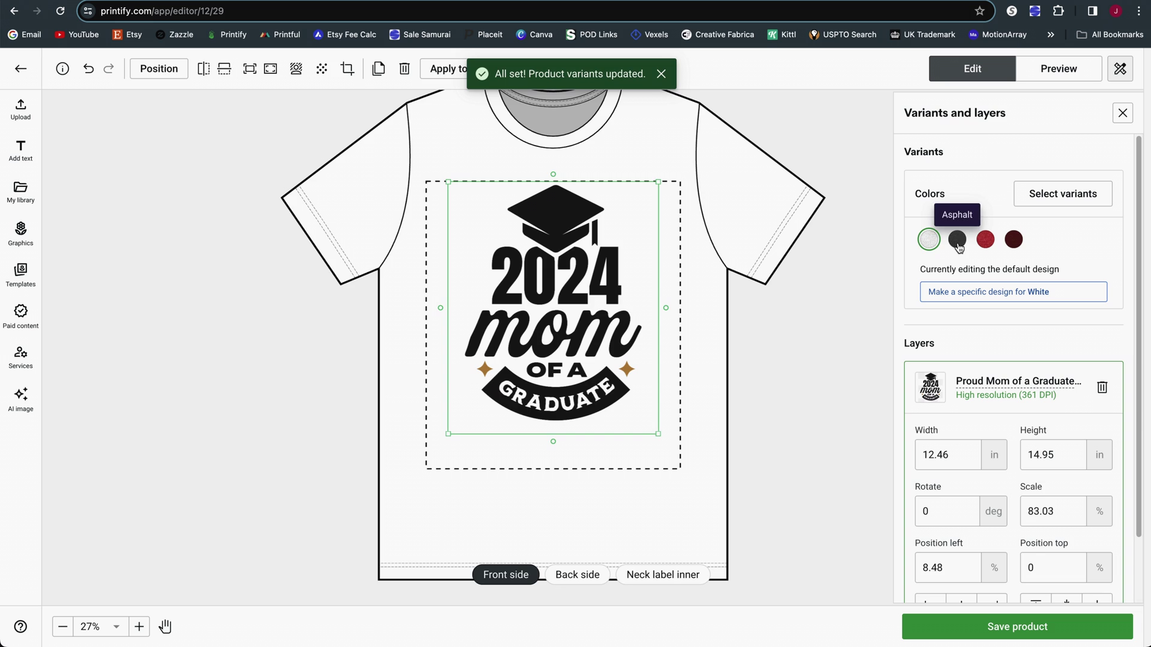
Preview the shirt in Asphalt, Heather Red and Cardinal, then return to White.
{"action": "left_click", "coordinate": [958, 241]}
{"action": "left_click", "coordinate": [986, 241]}
{"action": "left_click", "coordinate": [1012, 243]}
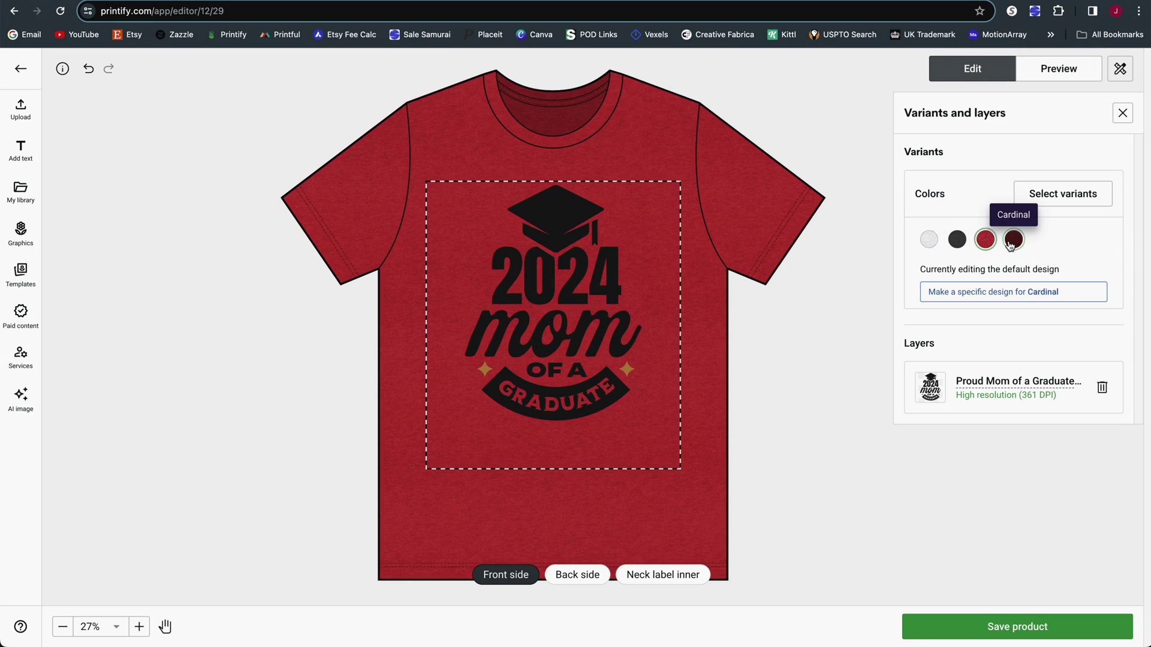
{"action": "left_click", "coordinate": [929, 240]}
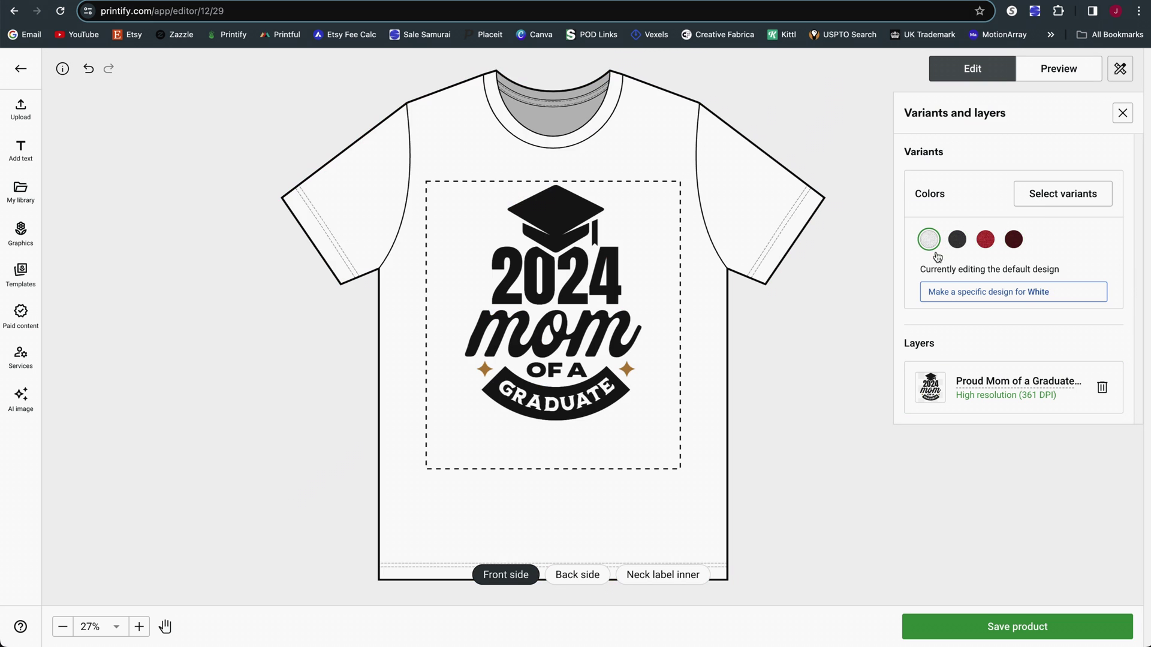
{"action": "left_click", "coordinate": [945, 300]}
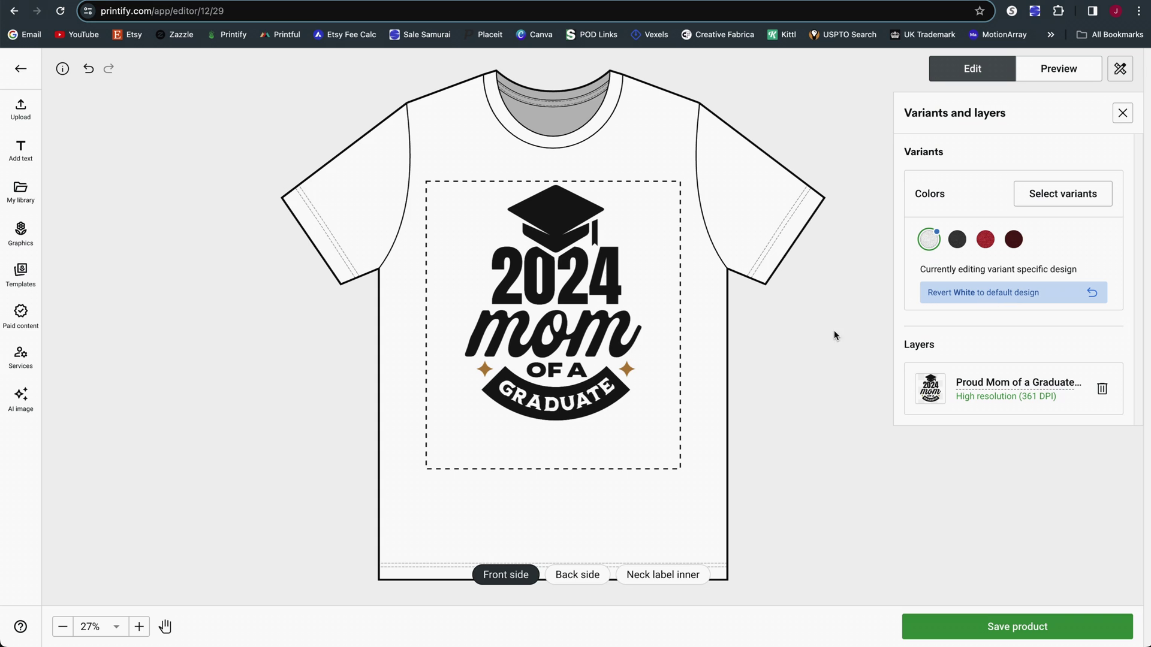
{"action": "left_click", "coordinate": [958, 240]}
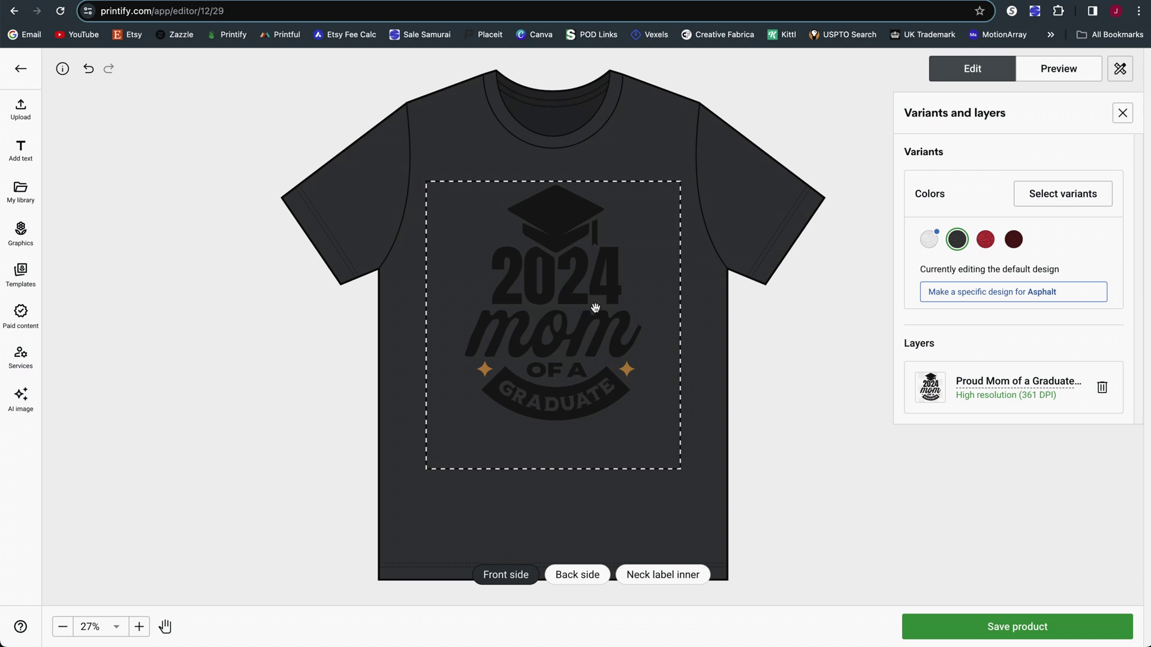
{"action": "left_click", "coordinate": [967, 294]}
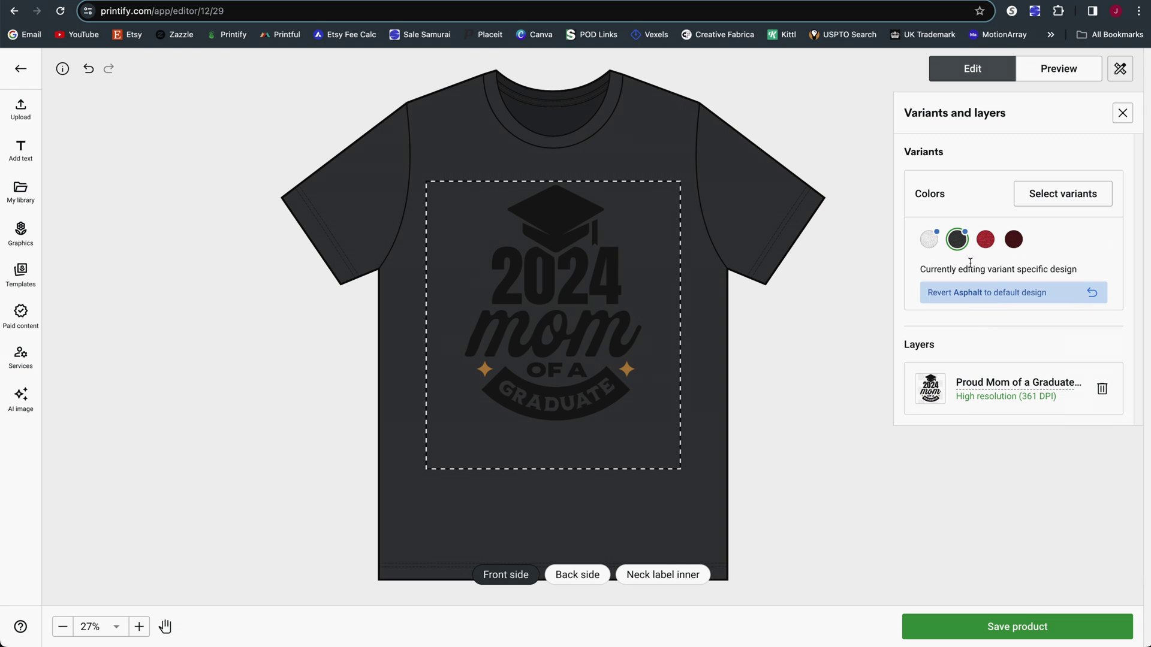
{"action": "left_click", "coordinate": [594, 286]}
{"action": "key", "text": "Delete"}
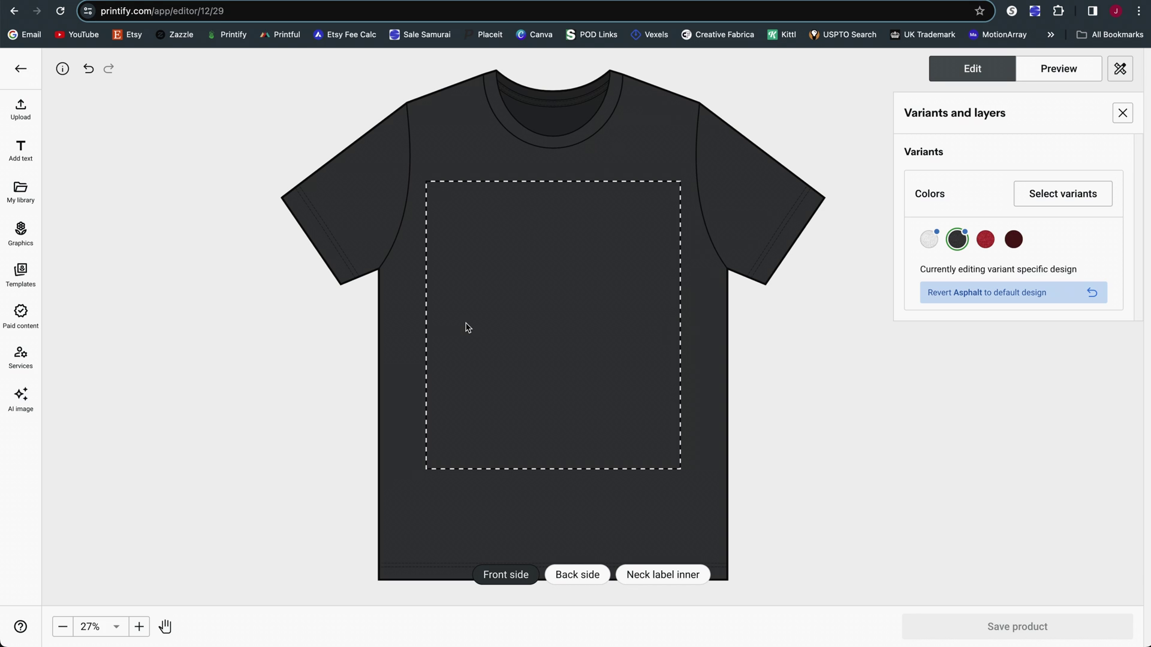
{"action": "left_click", "coordinate": [929, 240]}
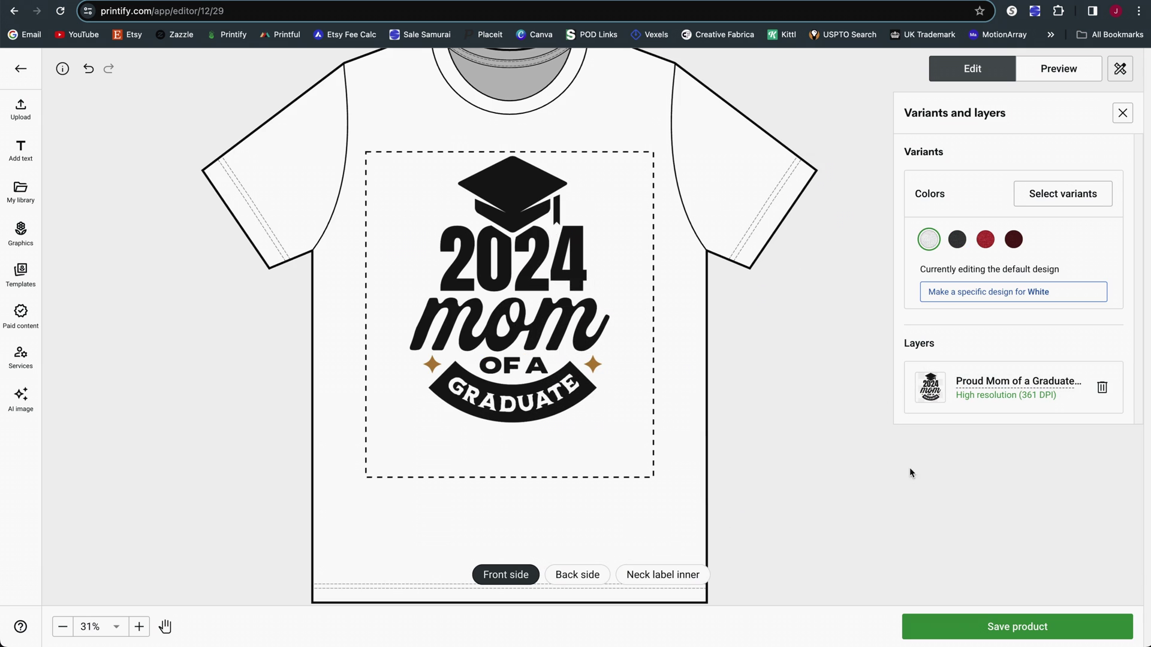
{"action": "left_click", "coordinate": [20, 233]}
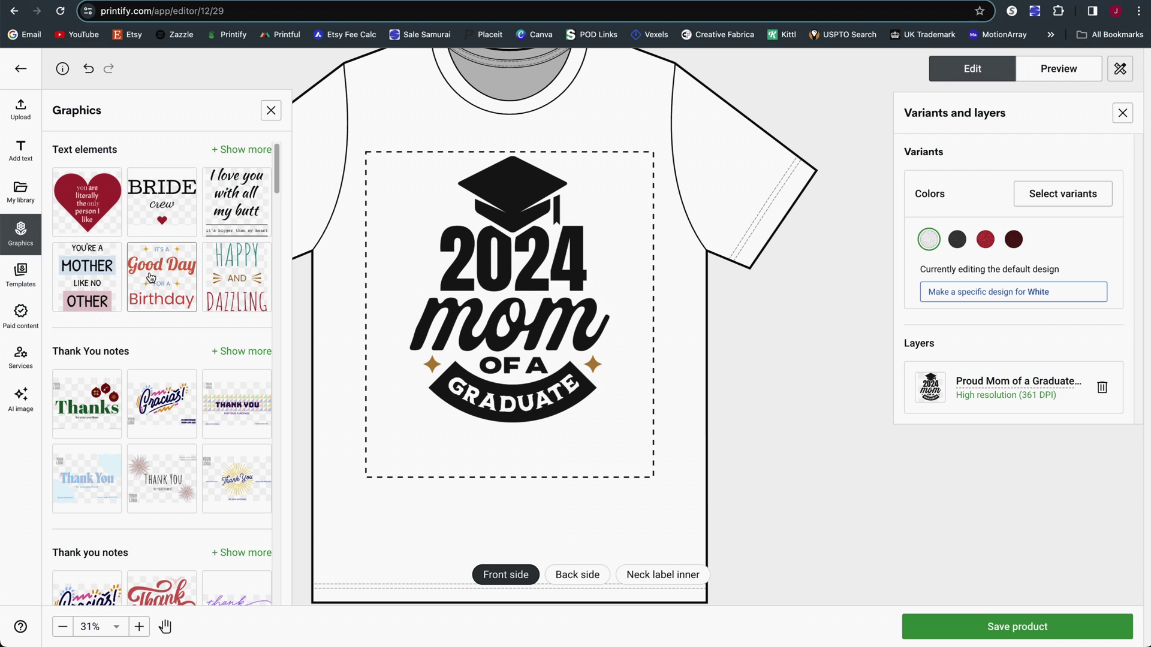
{"action": "scroll", "coordinate": [146, 294], "scroll_direction": "down", "scroll_amount": 3}
{"action": "scroll", "coordinate": [146, 309], "scroll_direction": "down", "scroll_amount": 10}
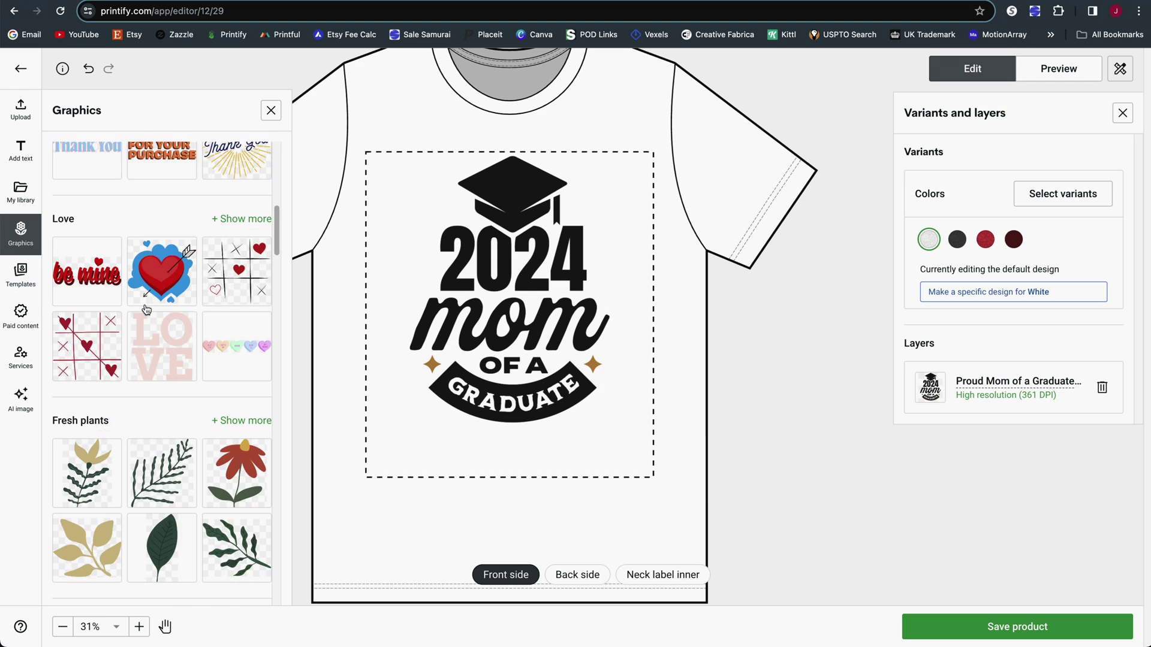
{"action": "left_click", "coordinate": [237, 563]}
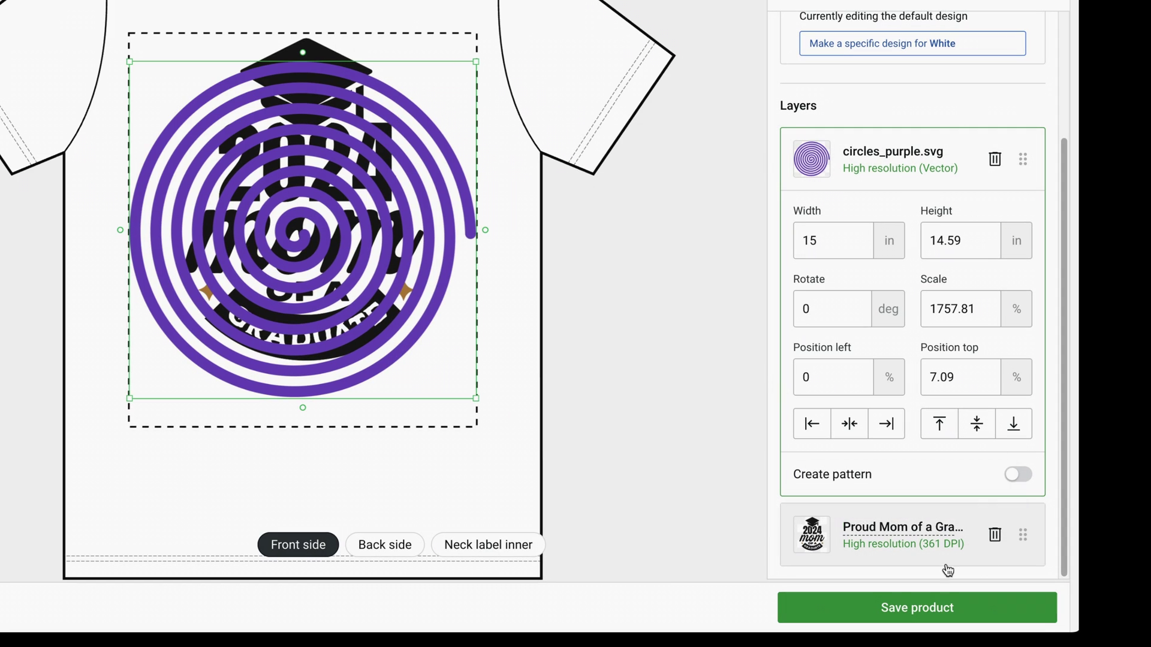
{"action": "left_click", "coordinate": [940, 516]}
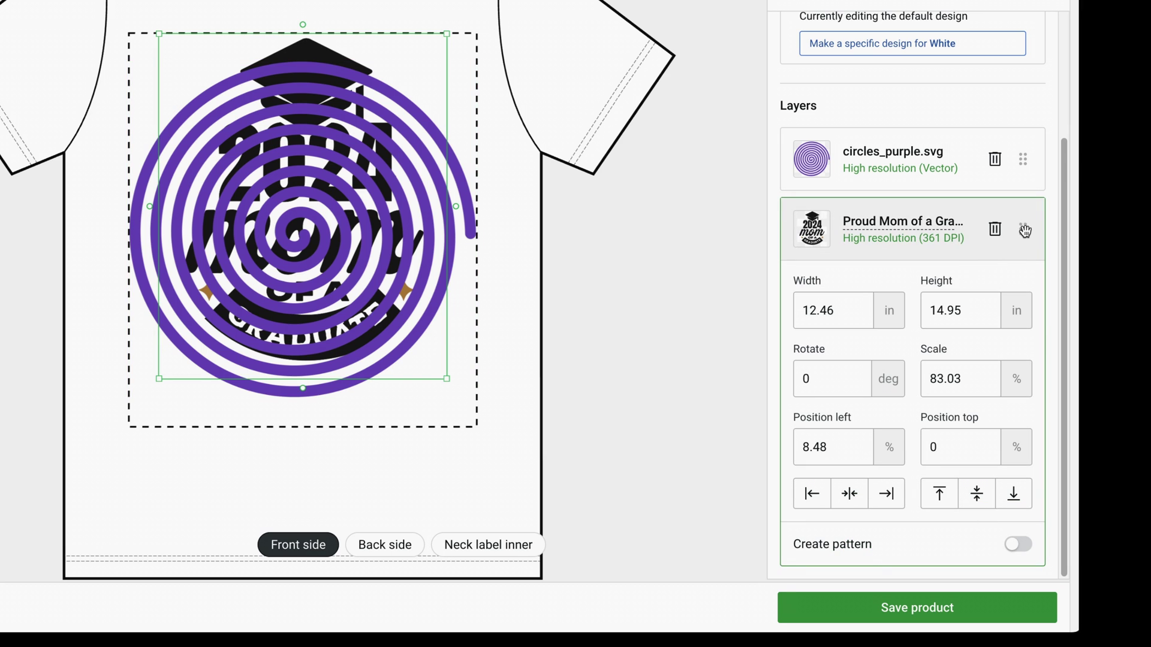
{"action": "left_click_drag", "start_coordinate": [1024, 231], "coordinate": [1015, 140]}
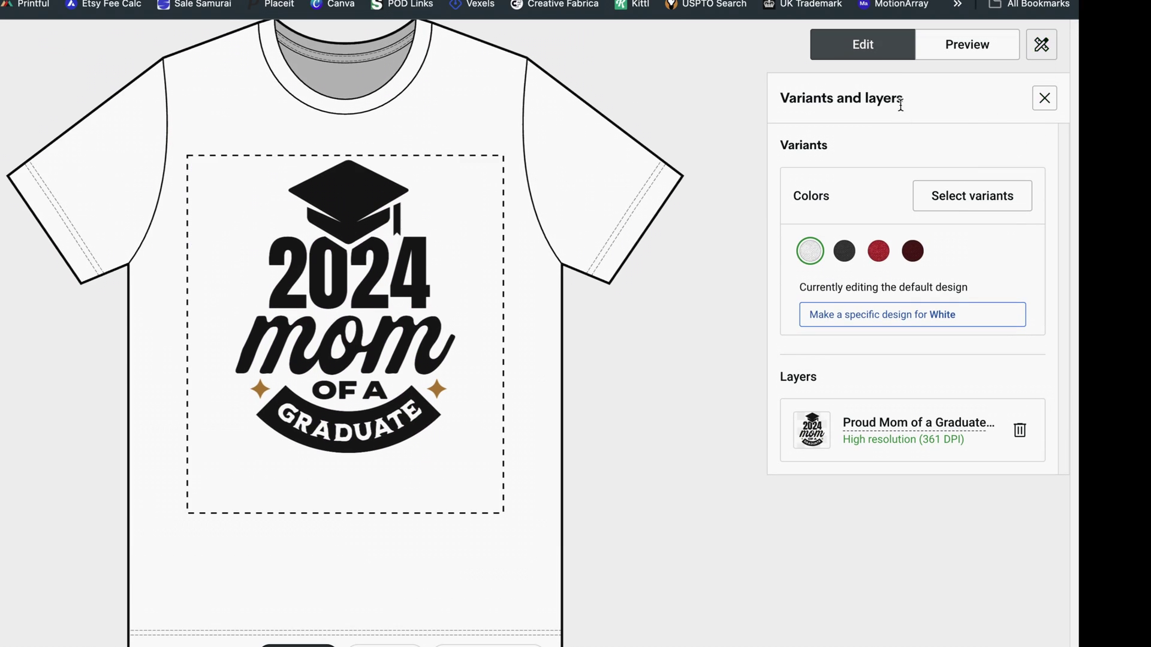
{"action": "left_click", "coordinate": [1045, 53]}
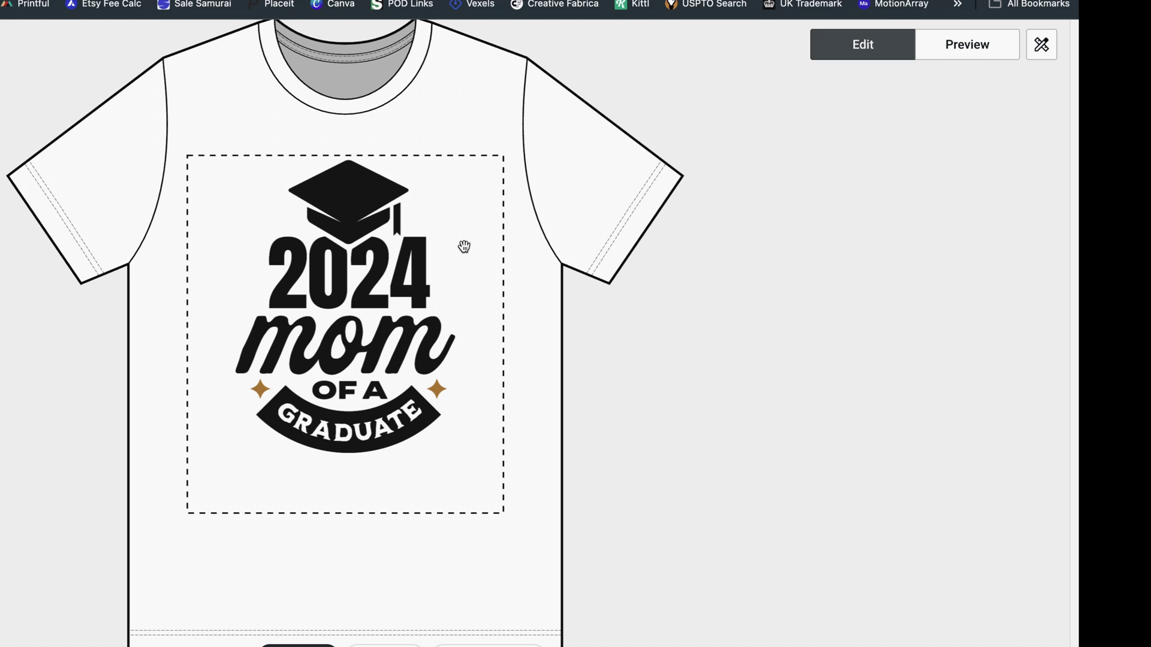
{"action": "left_click", "coordinate": [1041, 45]}
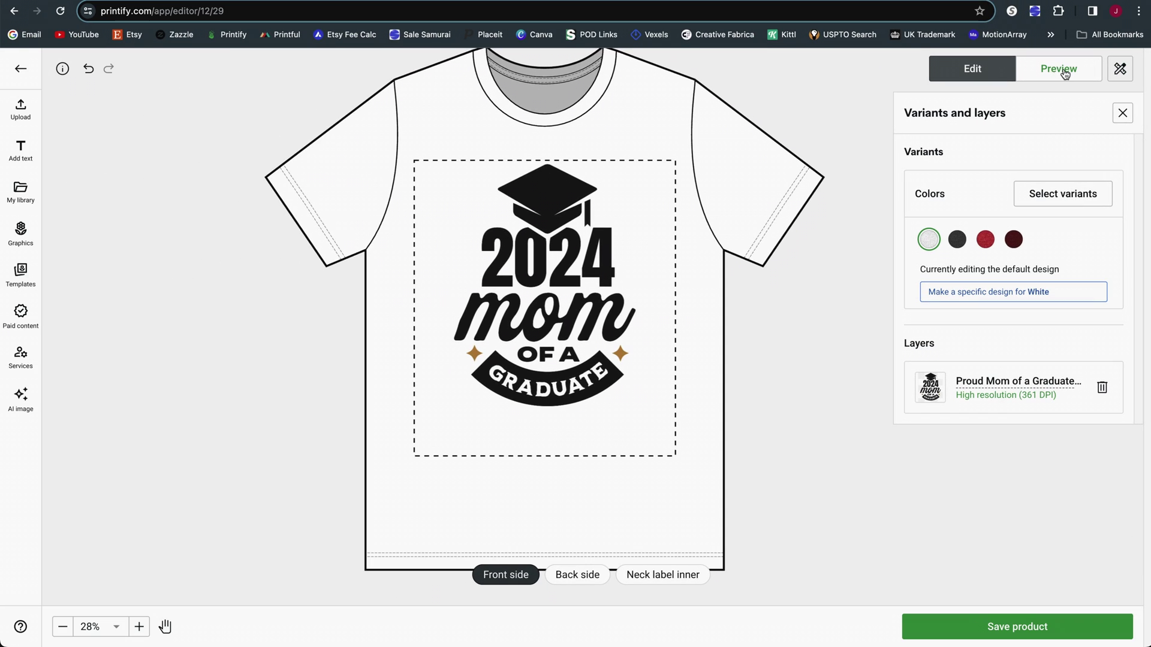
Show the Heather Red mockup on the Person 4 model in Realistic (CMYK) colour mode.
{"action": "left_click", "coordinate": [1059, 68]}
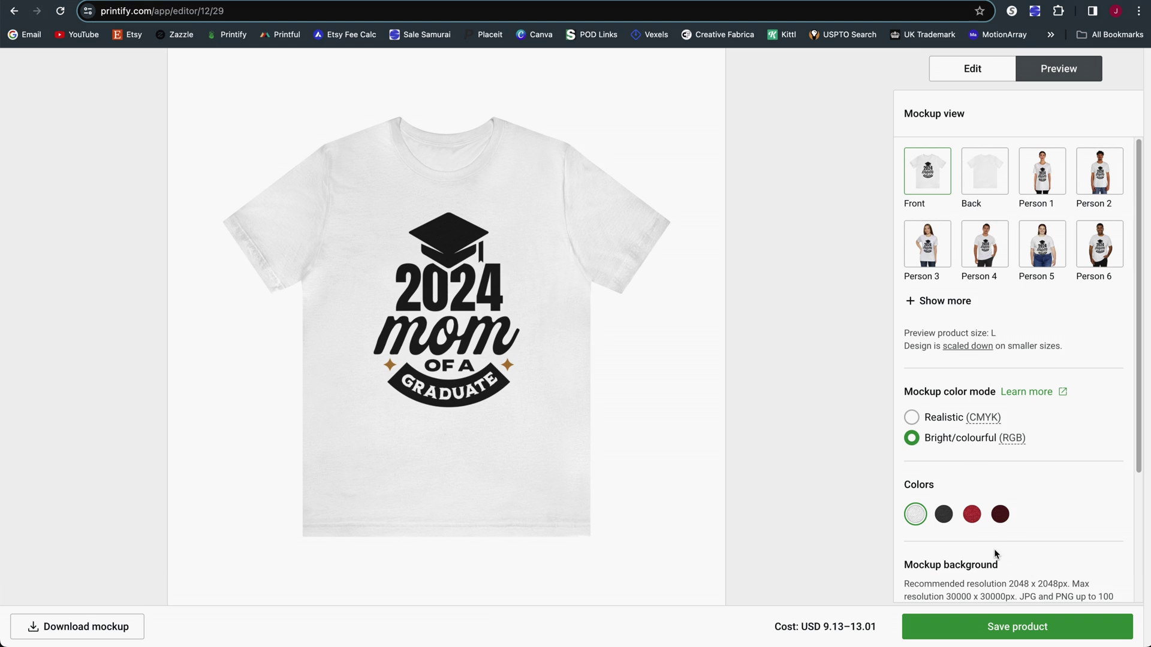
{"action": "left_click", "coordinate": [974, 516]}
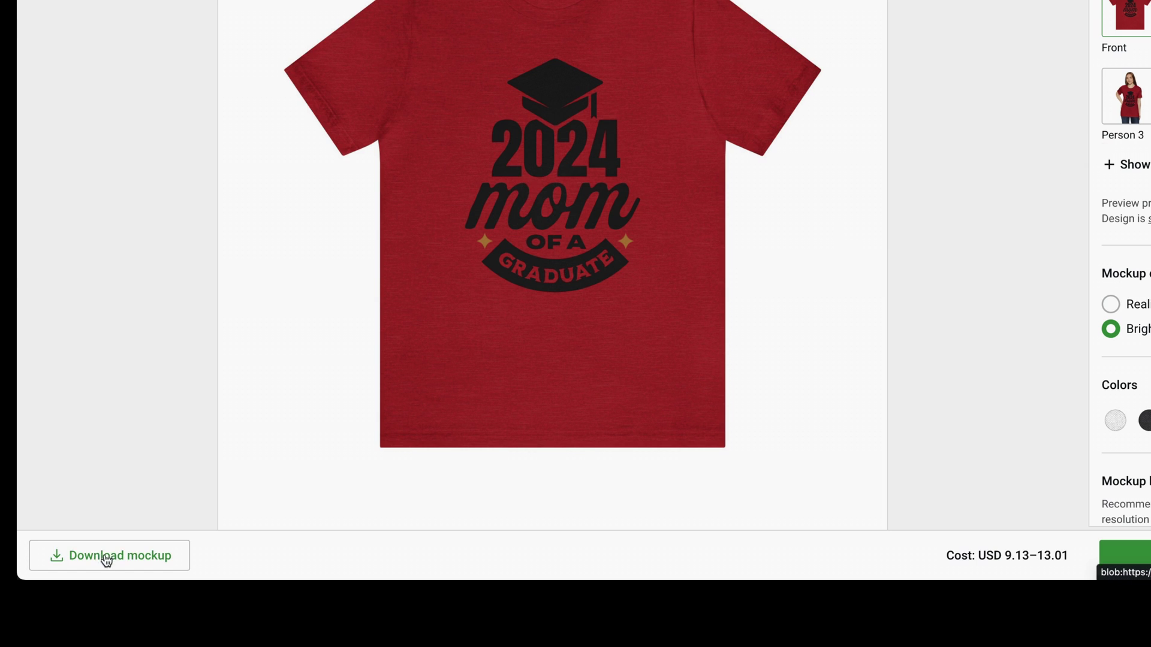
{"action": "left_click", "coordinate": [170, 568]}
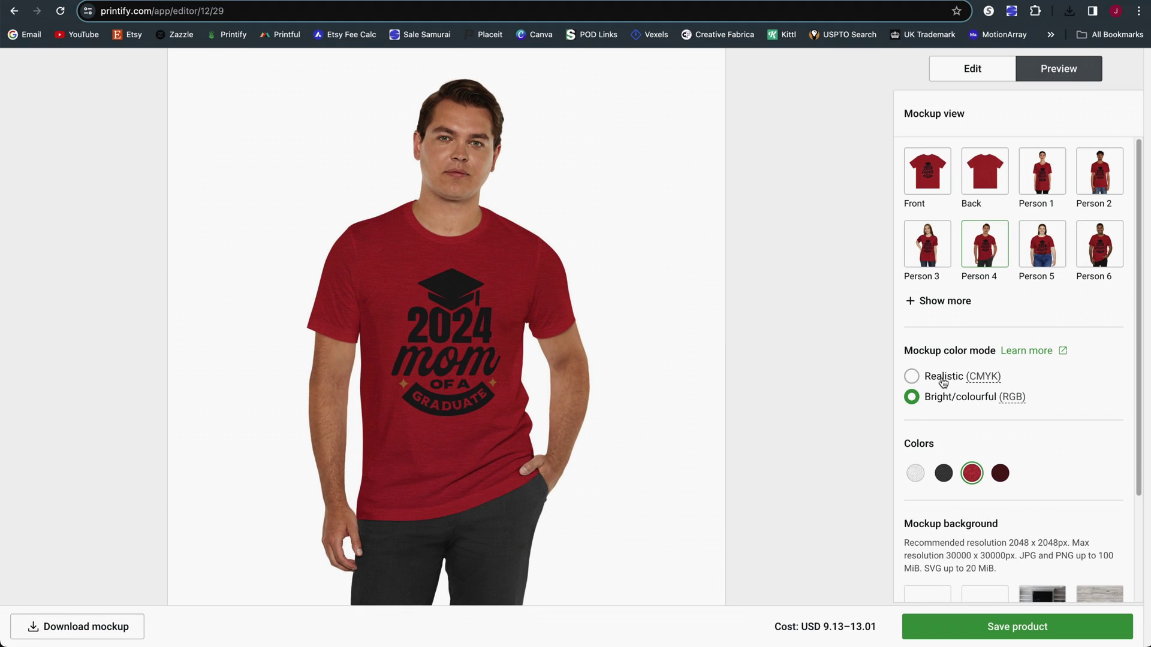
{"action": "left_click", "coordinate": [944, 382]}
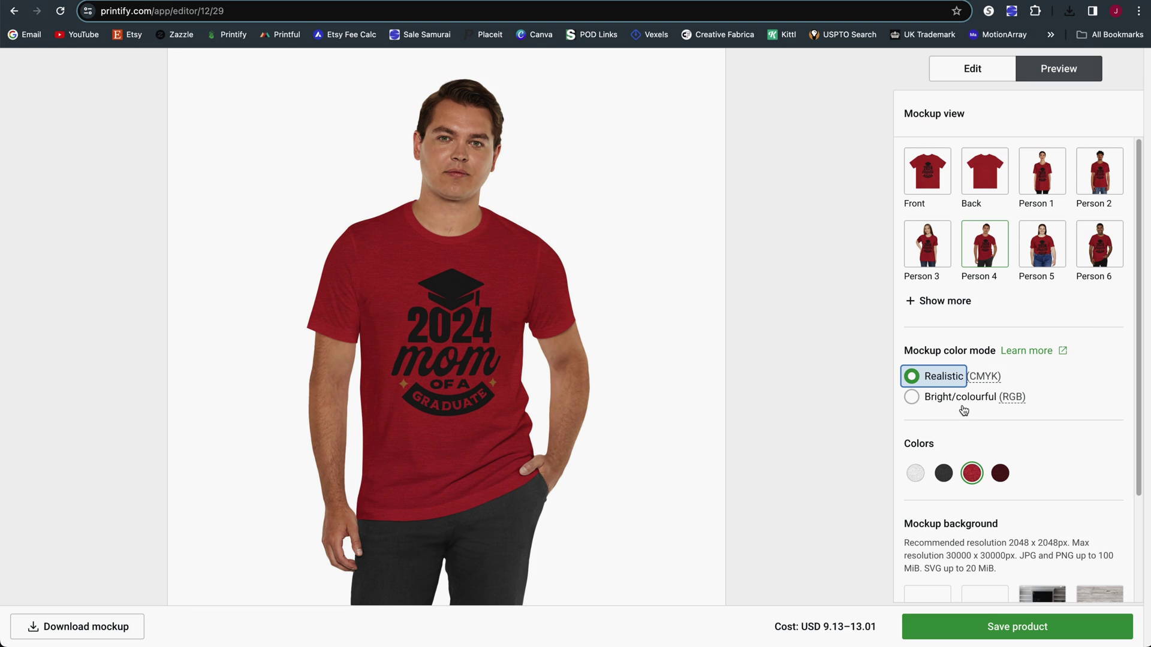
{"action": "mouse_move", "coordinate": [1017, 396]}
Set the mockup background to light wooden planks instead of a living room, then save.
{"action": "scroll", "coordinate": [974, 410], "scroll_direction": "down", "scroll_amount": 2}
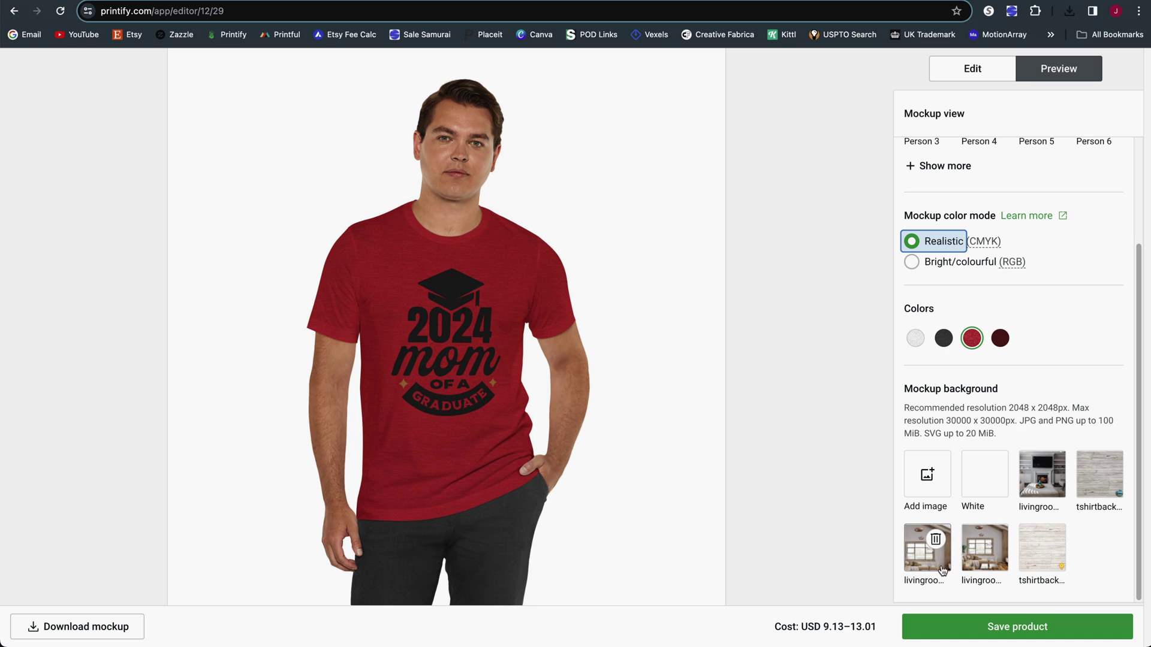
{"action": "left_click", "coordinate": [1042, 473]}
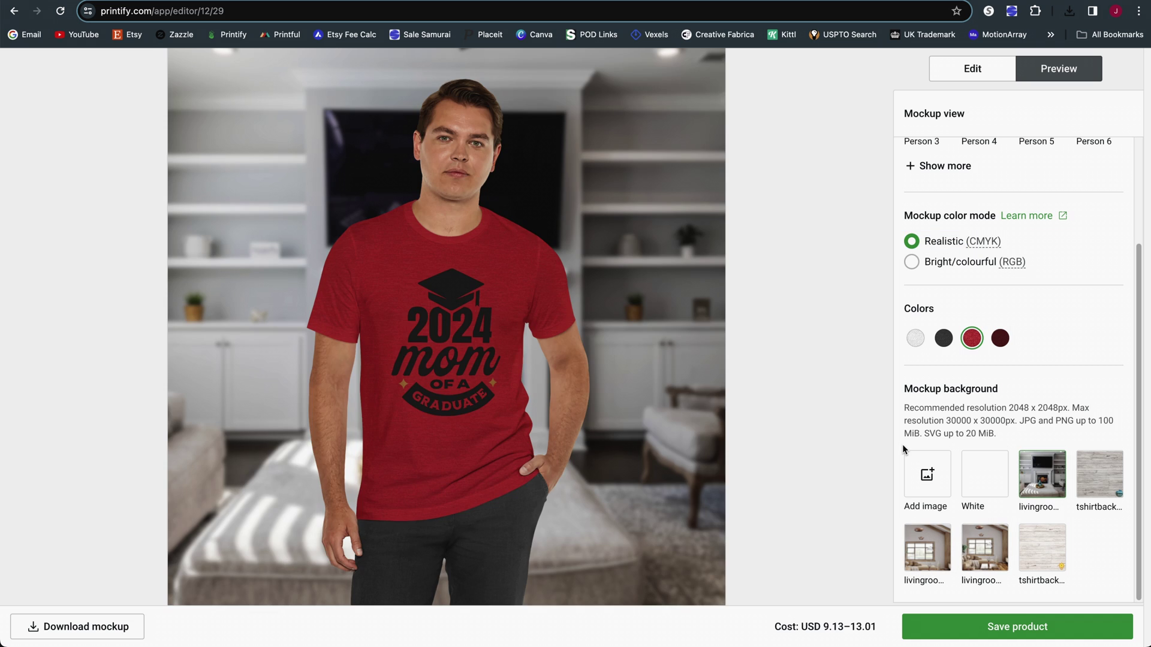
{"action": "scroll", "coordinate": [901, 444], "scroll_direction": "up", "scroll_amount": 3}
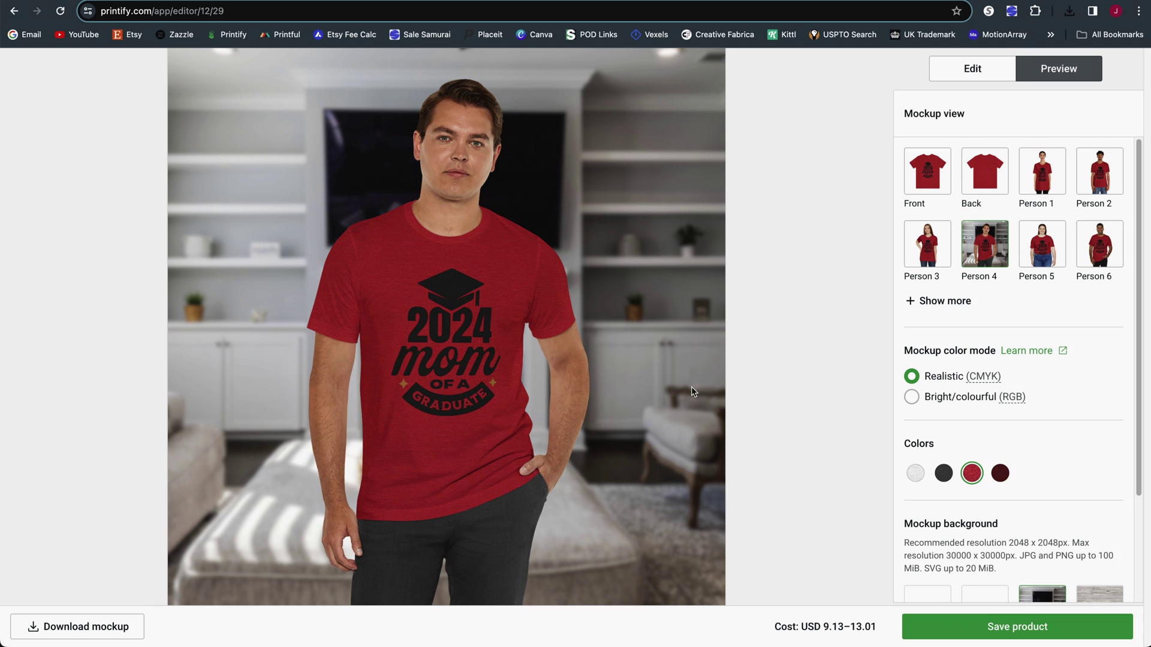
{"action": "scroll", "coordinate": [1045, 514], "scroll_direction": "down", "scroll_amount": 2}
{"action": "scroll", "coordinate": [1045, 515], "scroll_direction": "down", "scroll_amount": 1}
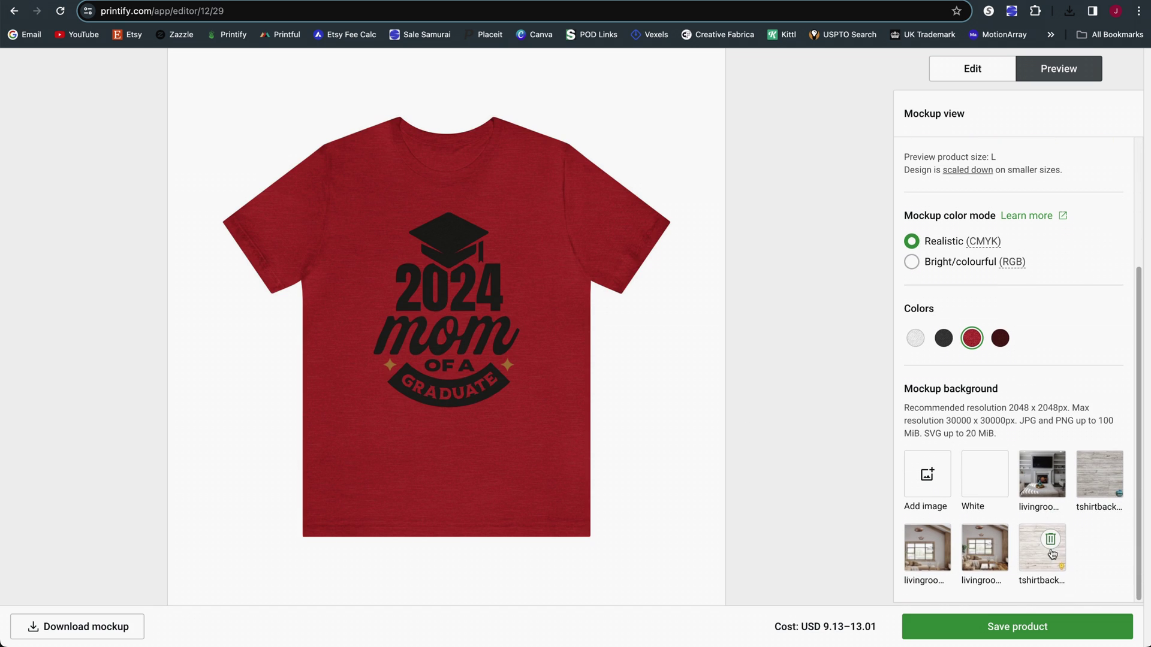
{"action": "left_click", "coordinate": [1042, 555]}
{"action": "scroll", "coordinate": [1014, 415], "scroll_direction": "up", "scroll_amount": 3}
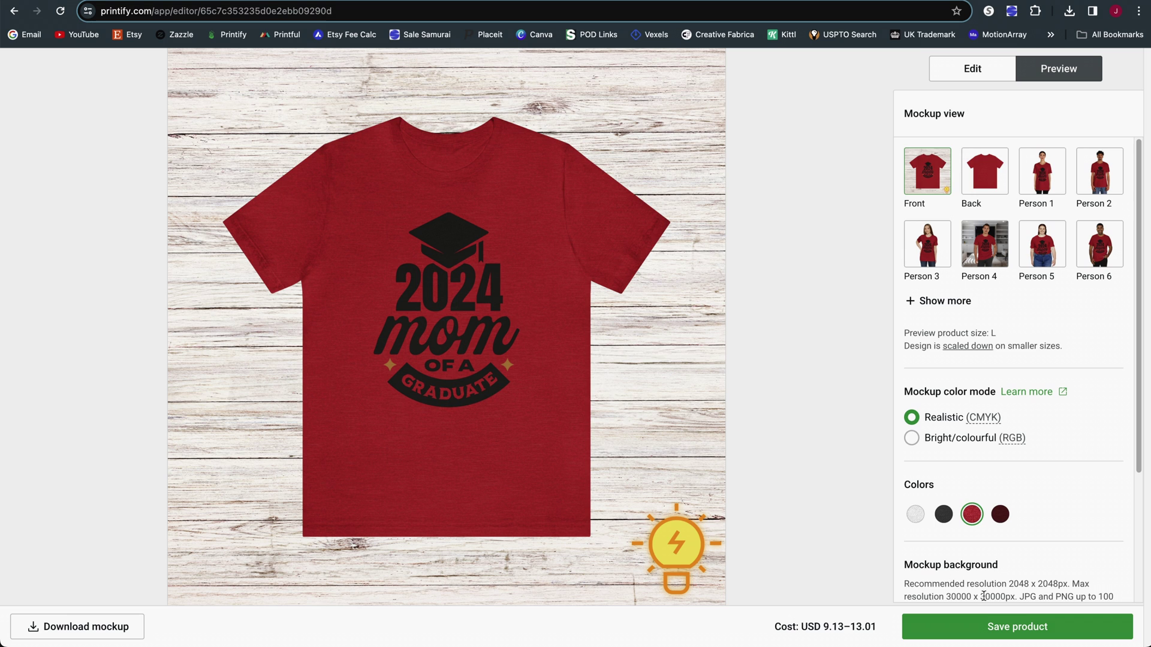
{"action": "left_click", "coordinate": [985, 628]}
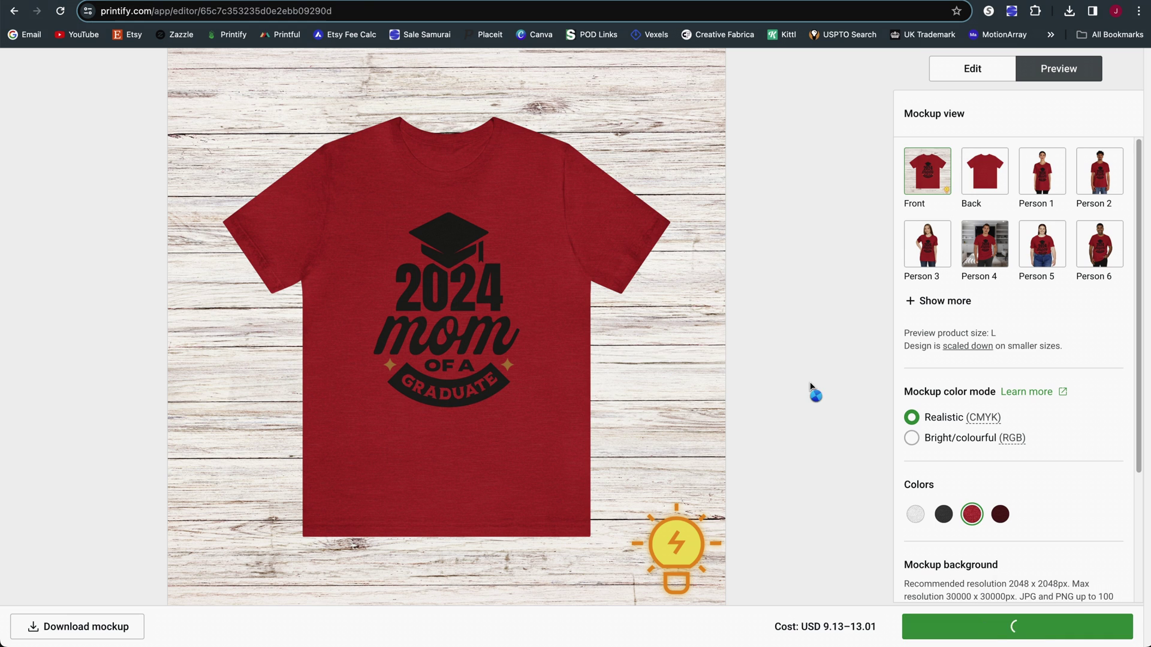